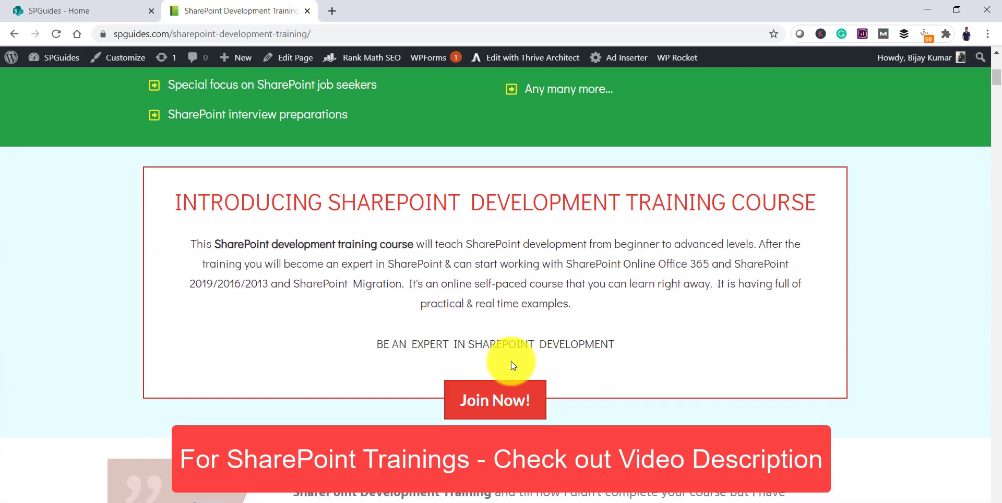
scroll(512, 362, "down", 4)
scroll(512, 361, "down", 3)
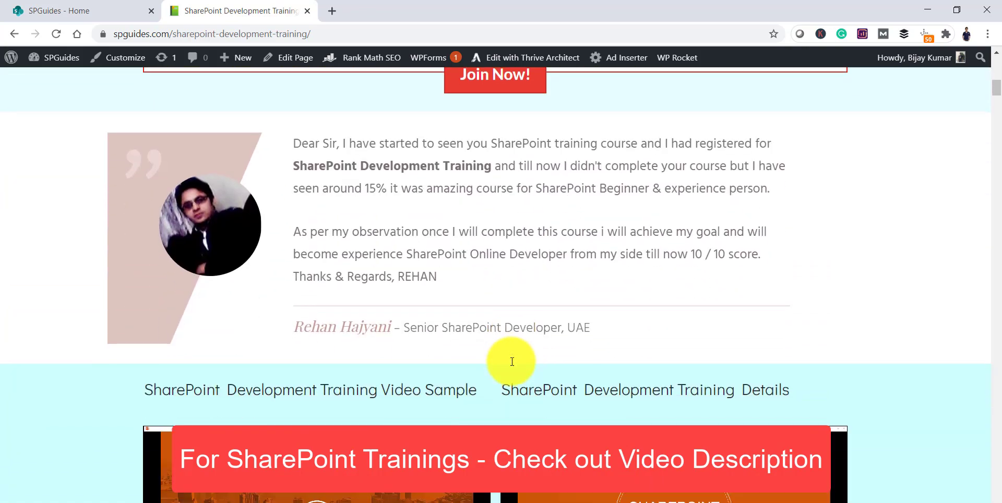
scroll(511, 361, "up", 5)
scroll(511, 362, "down", 15)
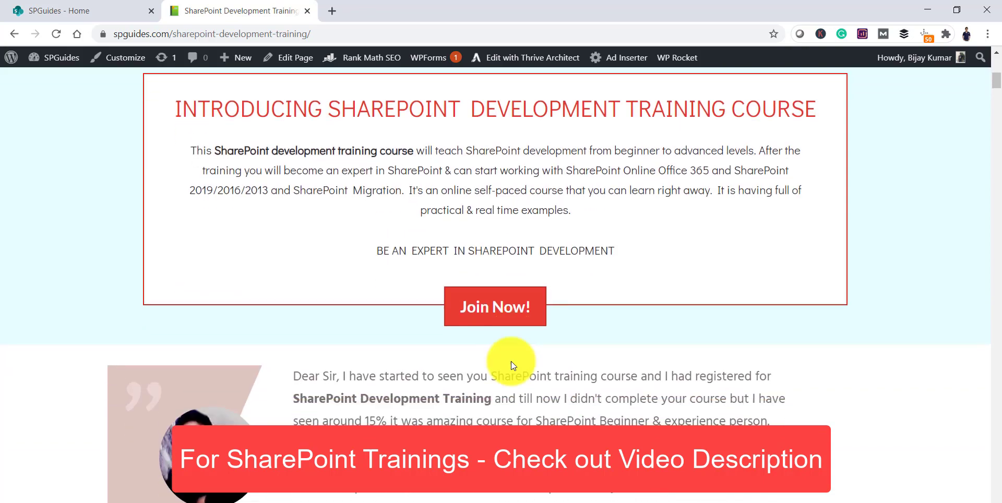
scroll(512, 361, "down", 10)
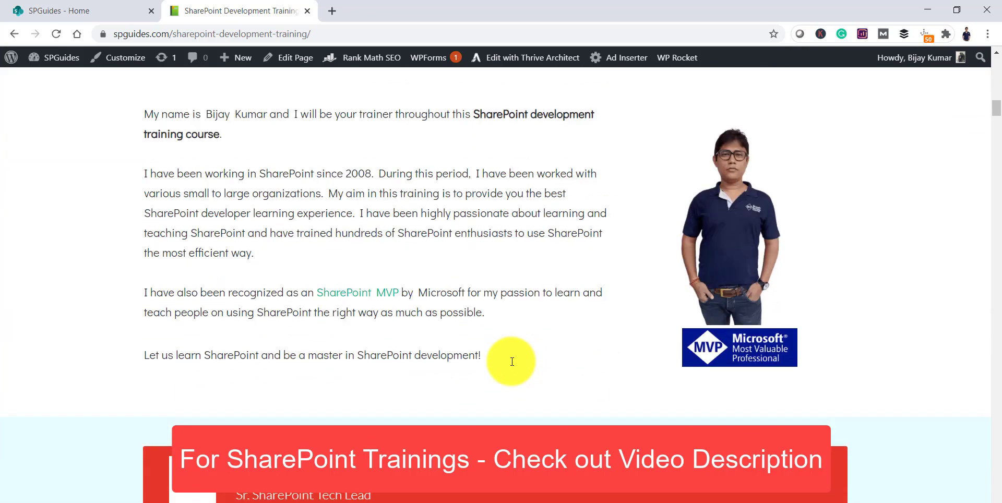
Open the site contents of the SPGuides site and check its list of subsites
left_click(89, 8)
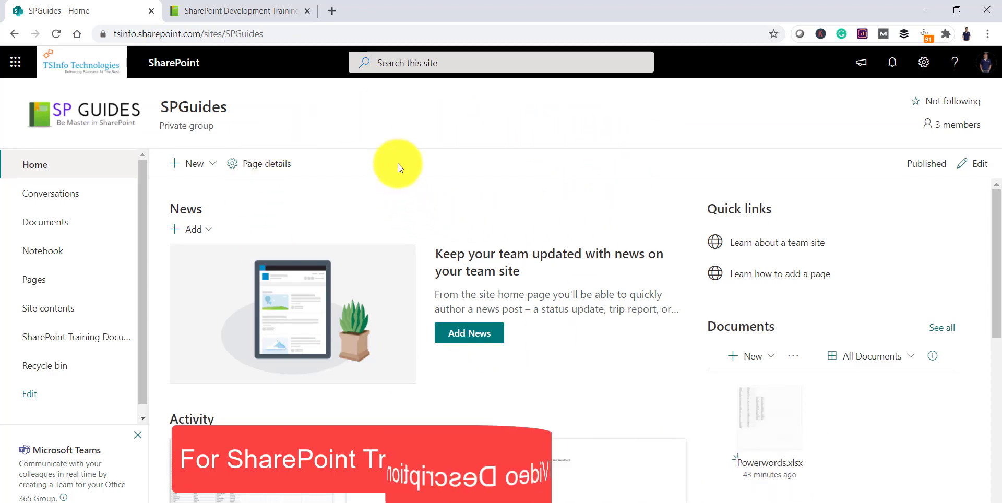
left_click(924, 62)
left_click(845, 187)
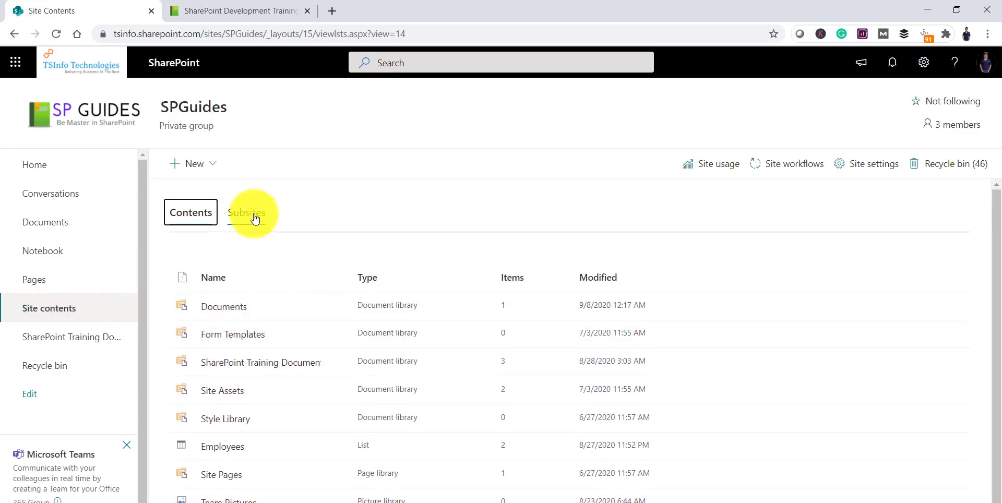
left_click(254, 217)
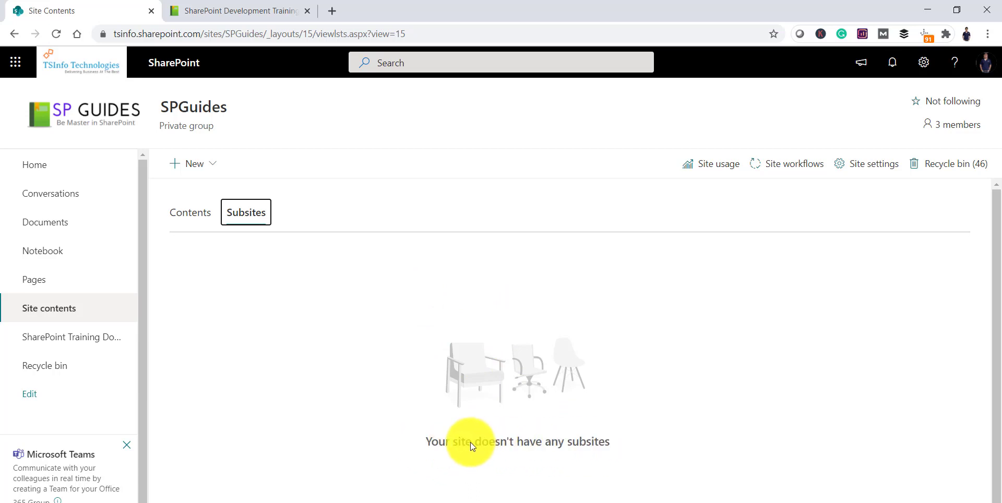
left_click(192, 221)
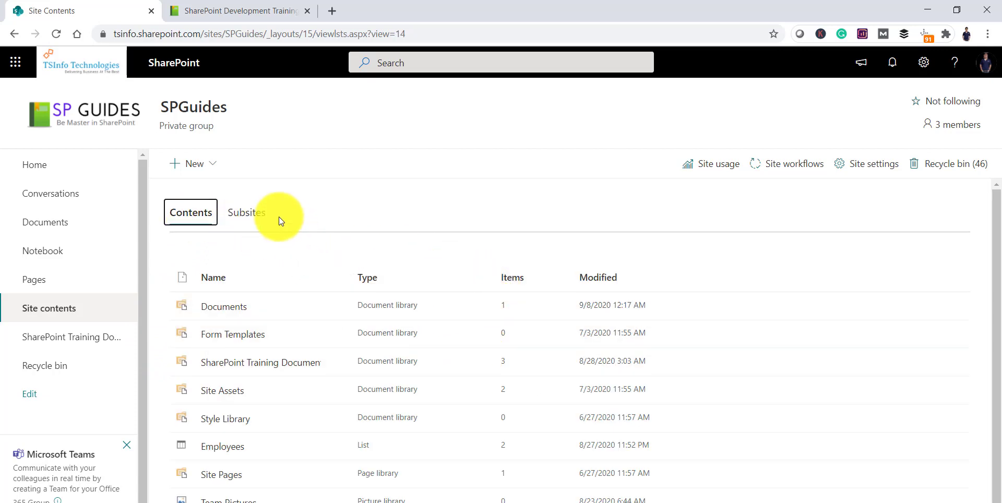
Start creating a new subsite under the SPGuides site
left_click(211, 164)
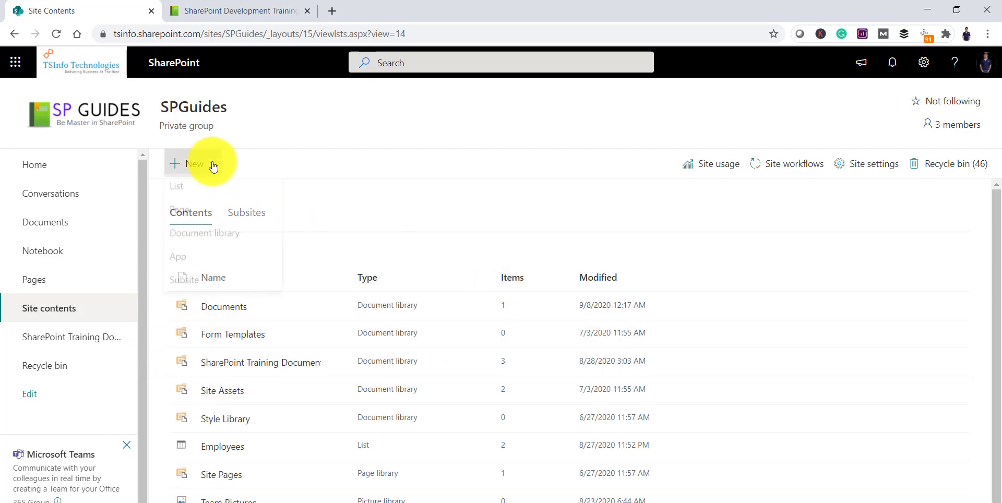
left_click(195, 288)
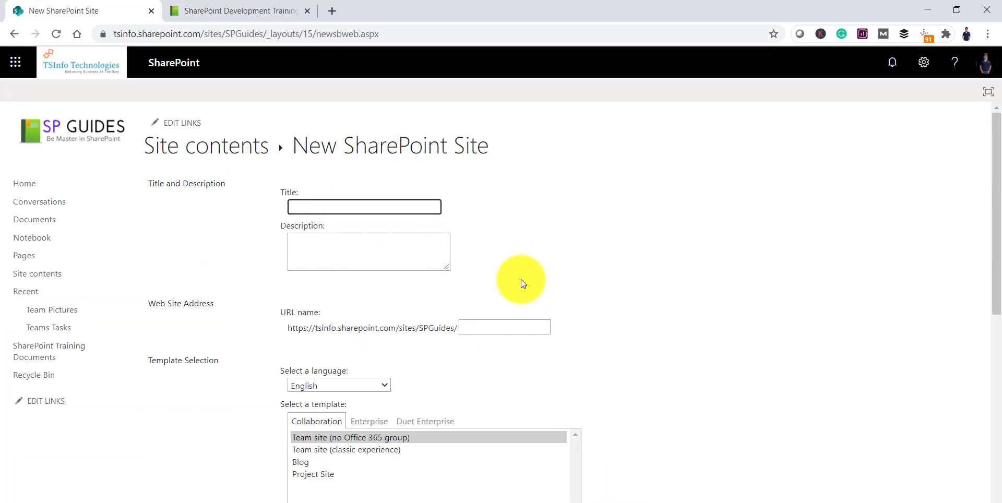
left_click(928, 502)
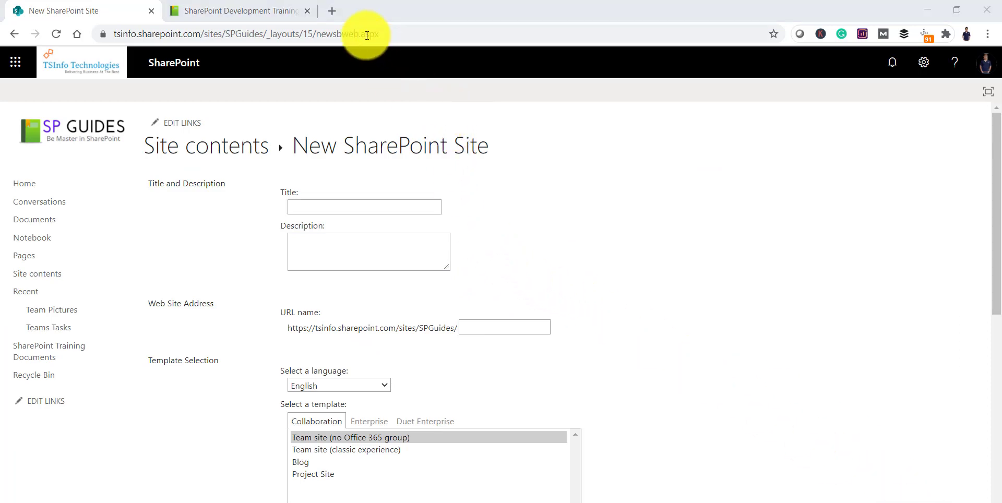
left_click(336, 17)
type("http://tsinfo.sharepoint.com/sites/TSInfoClassic/")
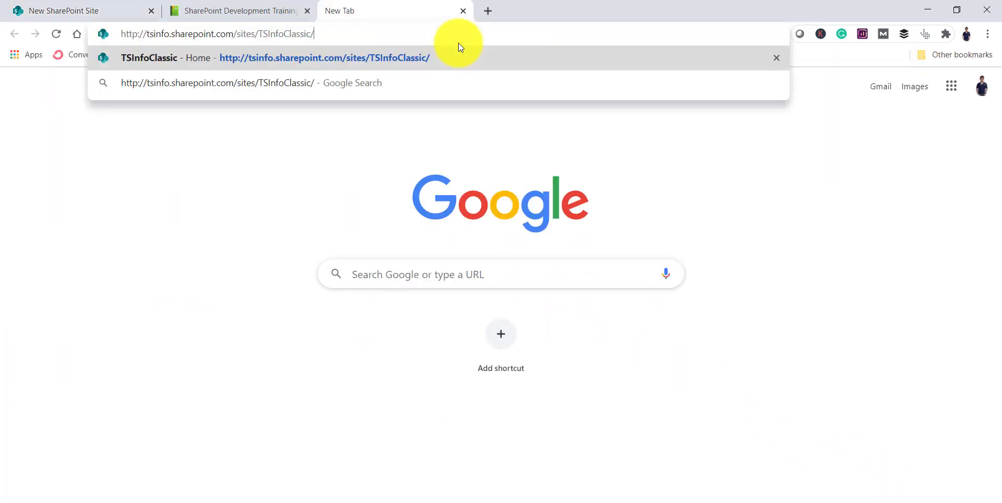
key("Return")
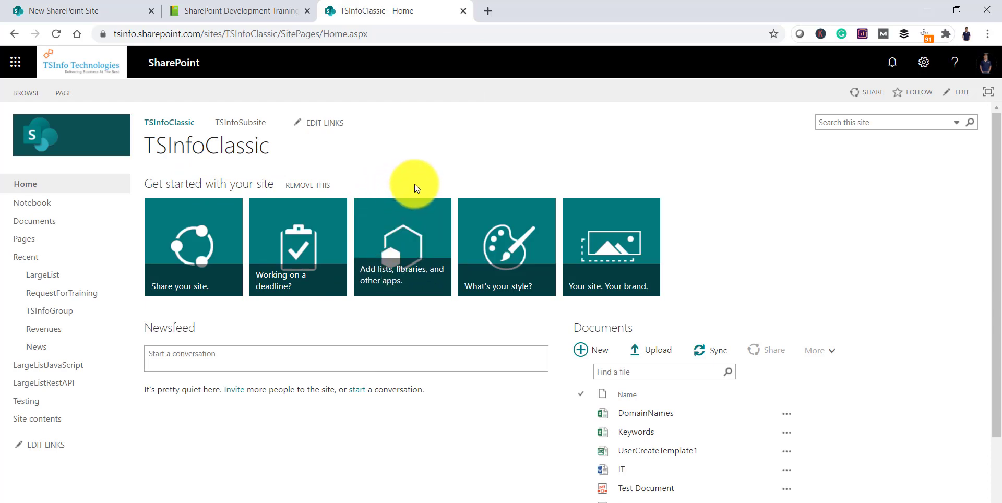
Open the site contents of TSInfoClassic and view the Subsites section with its option for a new subsite
left_click(56, 427)
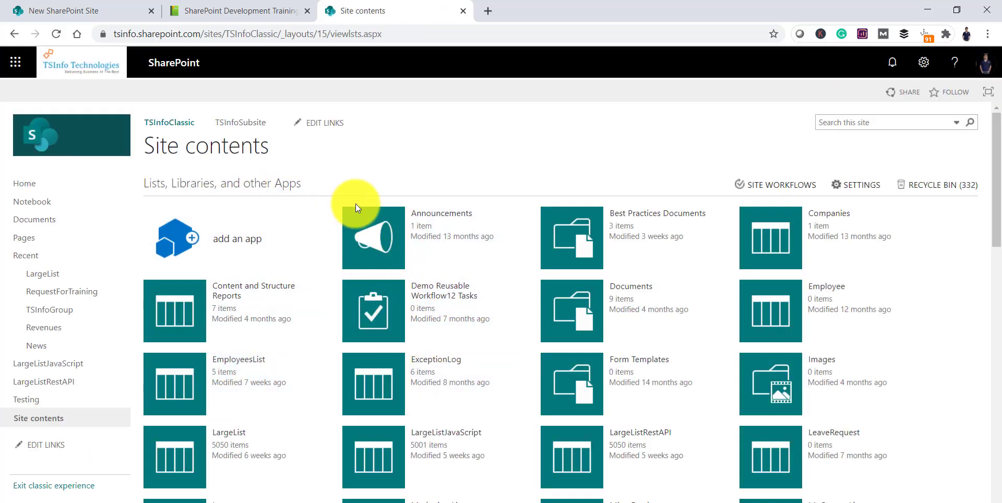
scroll(327, 301, "down", 15)
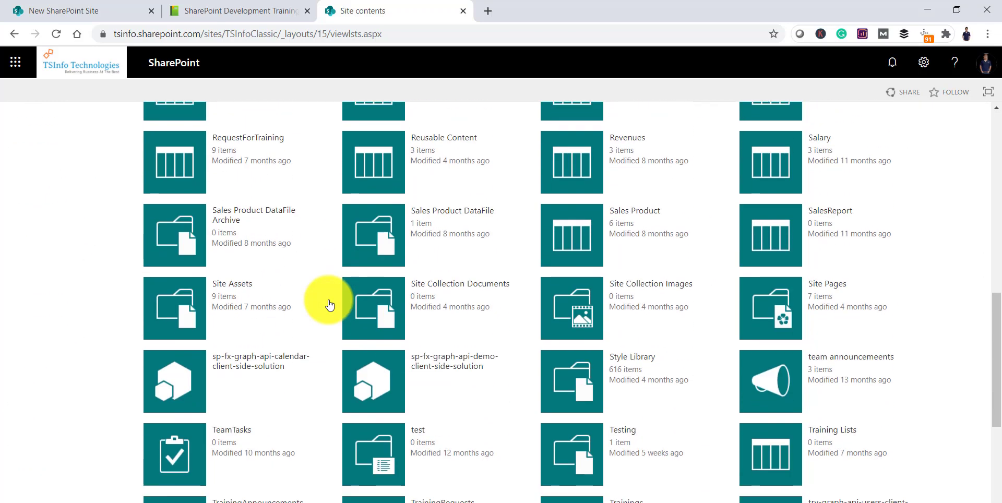
scroll(327, 302, "down", 1)
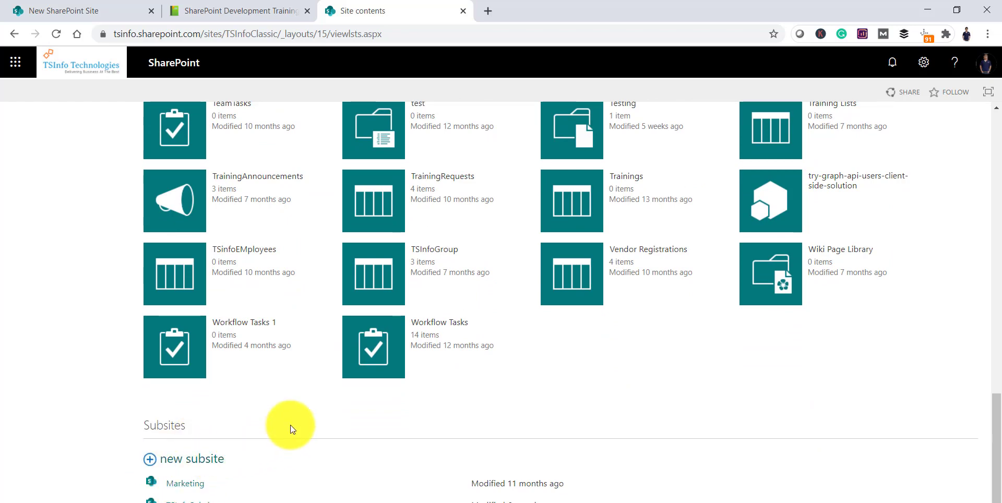
scroll(271, 409, "up", 3)
scroll(271, 409, "down", 3)
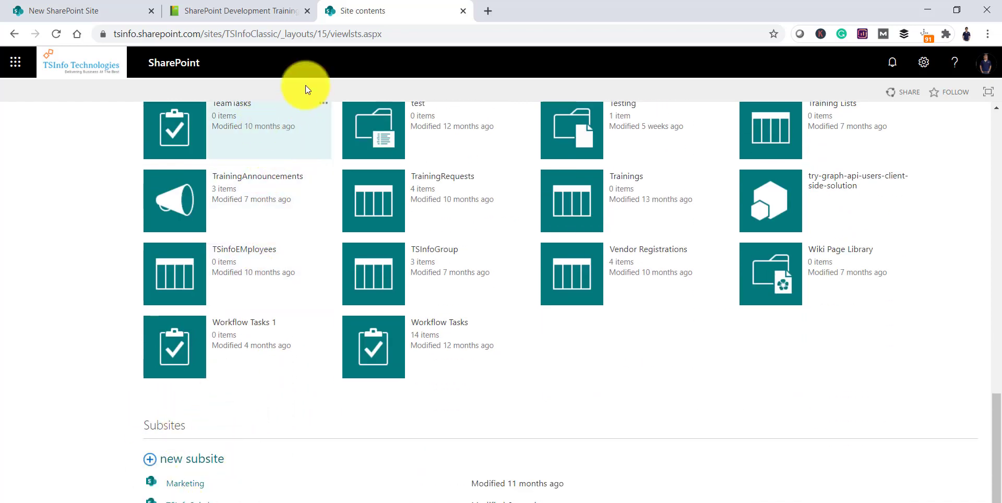
In the new SPGuides subsite form, enter the title Training, the description "This is a site for Trainings" and the URL name Training
left_click(112, 16)
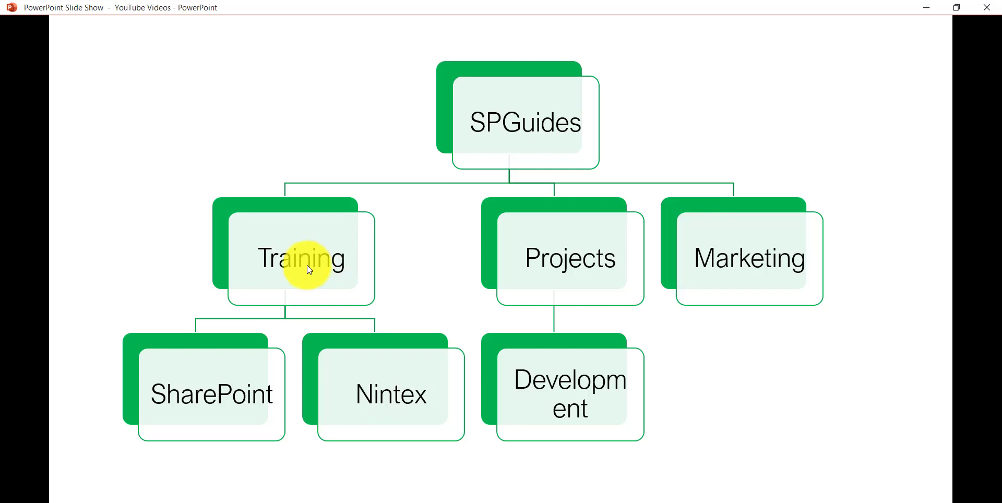
left_click(926, 8)
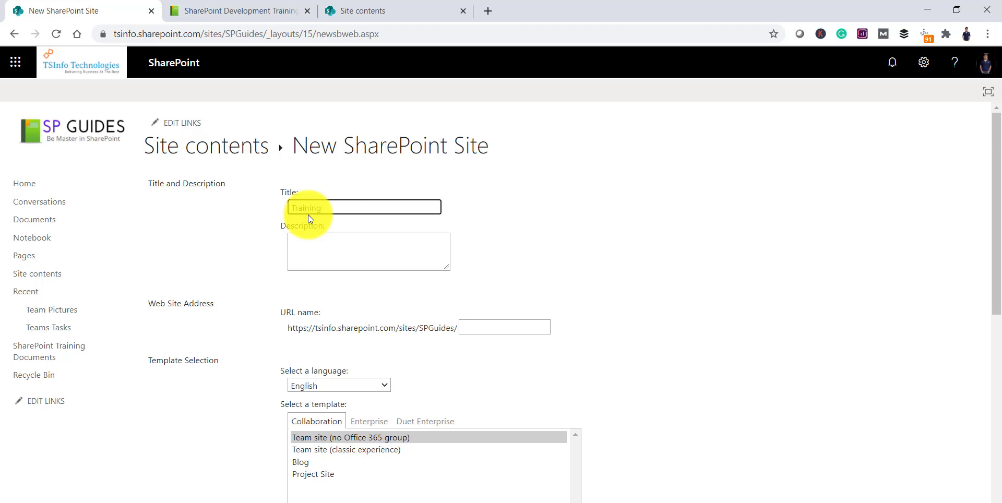
left_click(318, 244)
type("T")
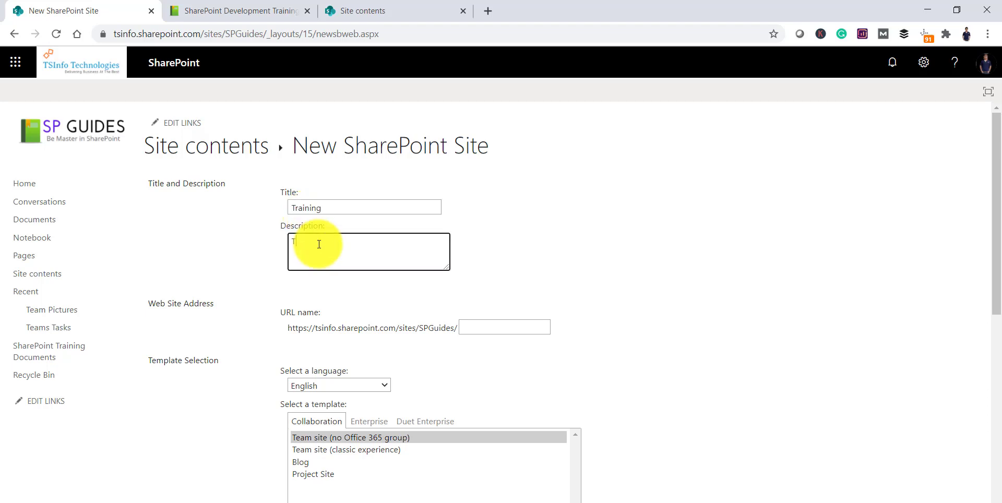
type("his is a site for Trainings")
left_click(472, 320)
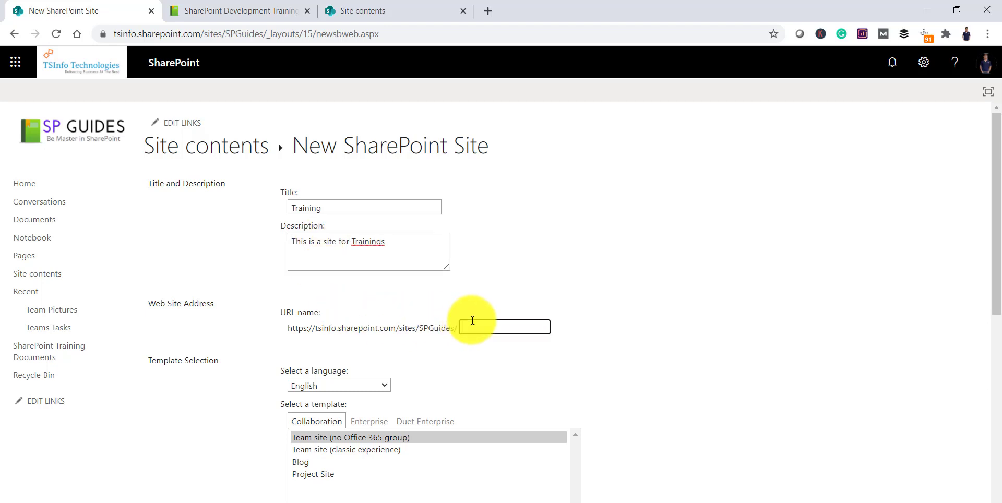
type("Training")
left_click(587, 290)
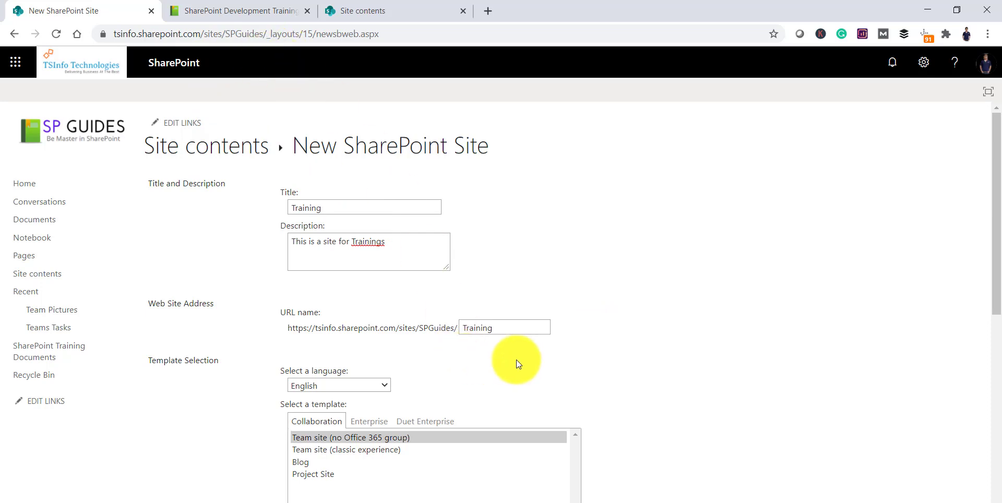
Review the Collaboration and Enterprise templates and select Team site (no Office 365 group) for the subsite
scroll(356, 304, "down", 4)
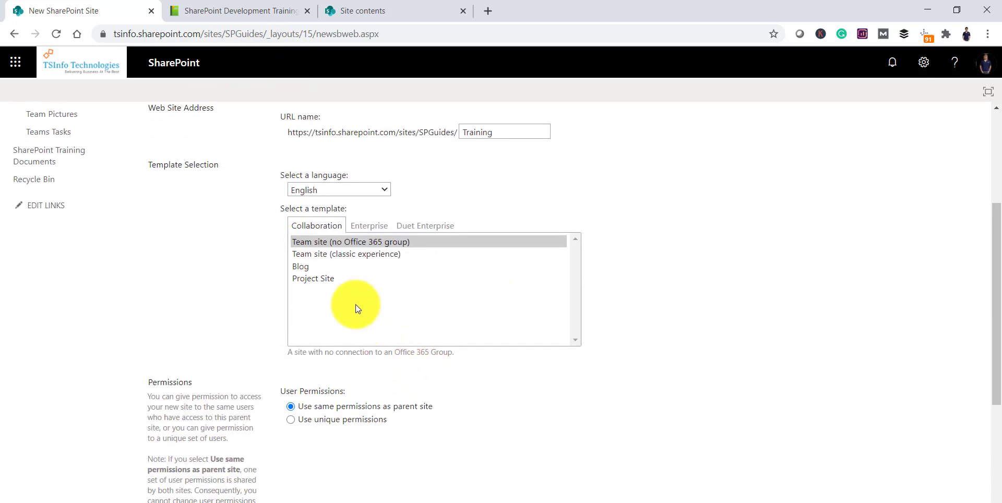
left_click(344, 255)
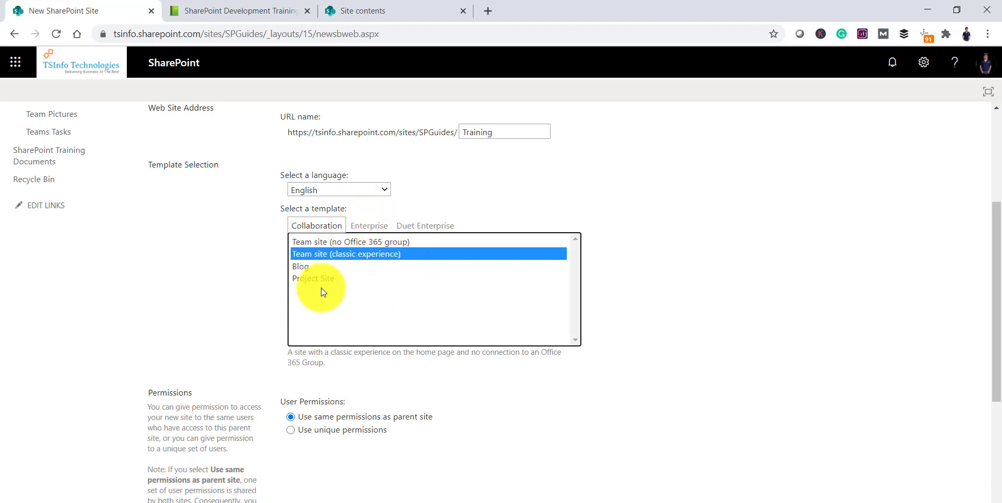
left_click(369, 228)
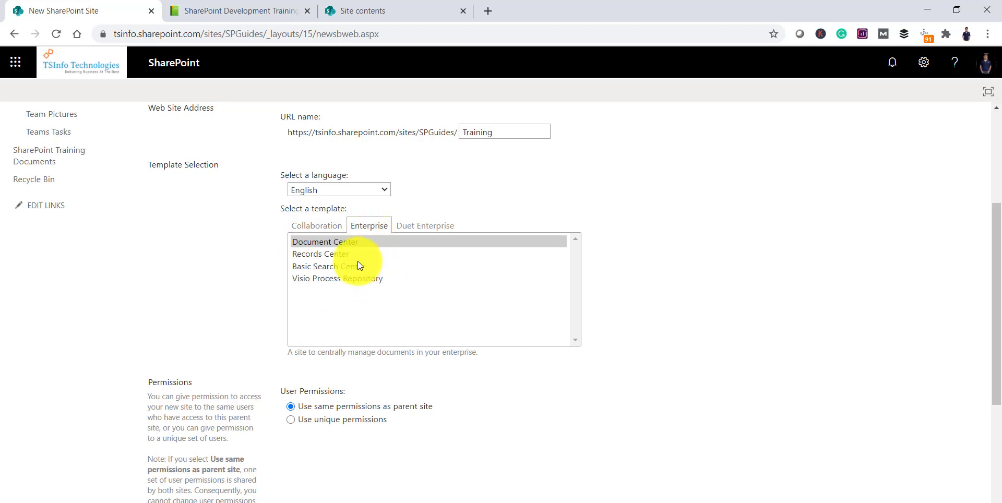
left_click(326, 228)
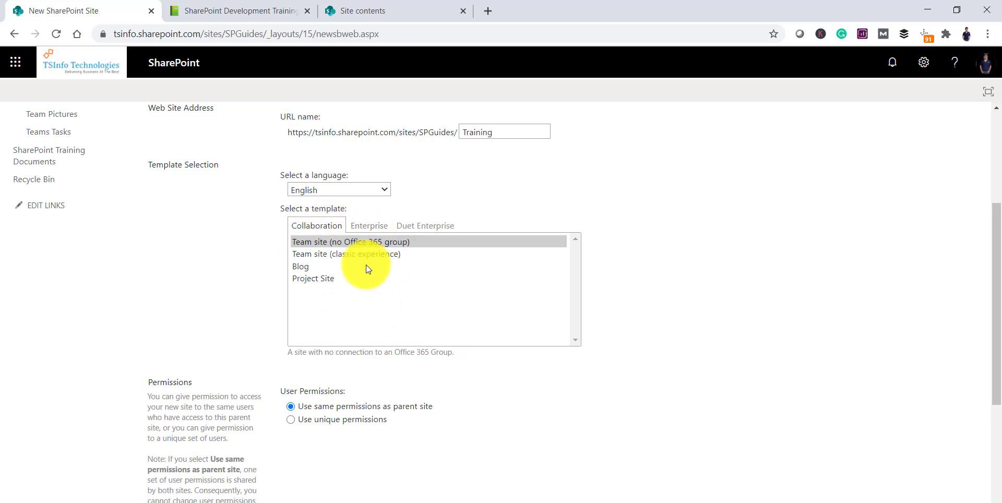
left_click(367, 242)
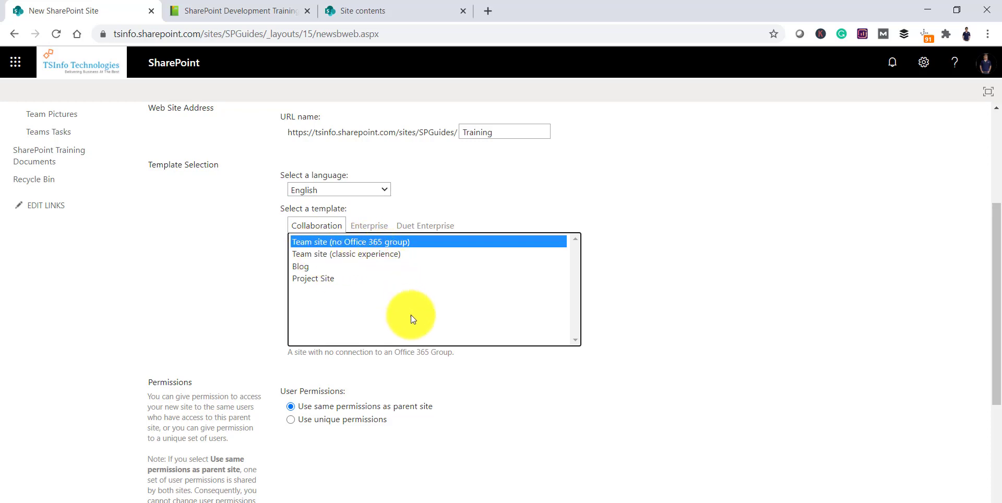
Set the subsite to display on the parent's Quick Launch and use the parent's top link bar, and create it
scroll(422, 340, "up", 1)
scroll(421, 340, "down", 5)
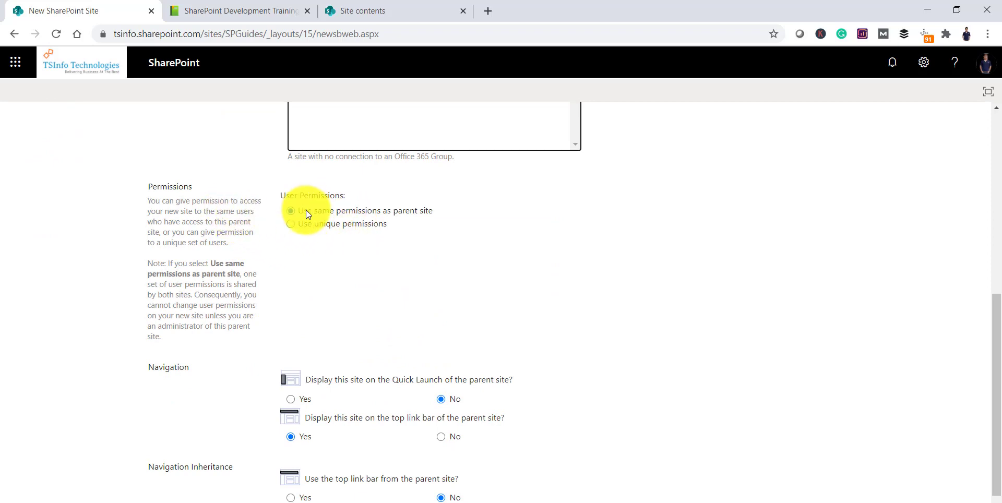
left_click_drag(305, 212, 434, 215)
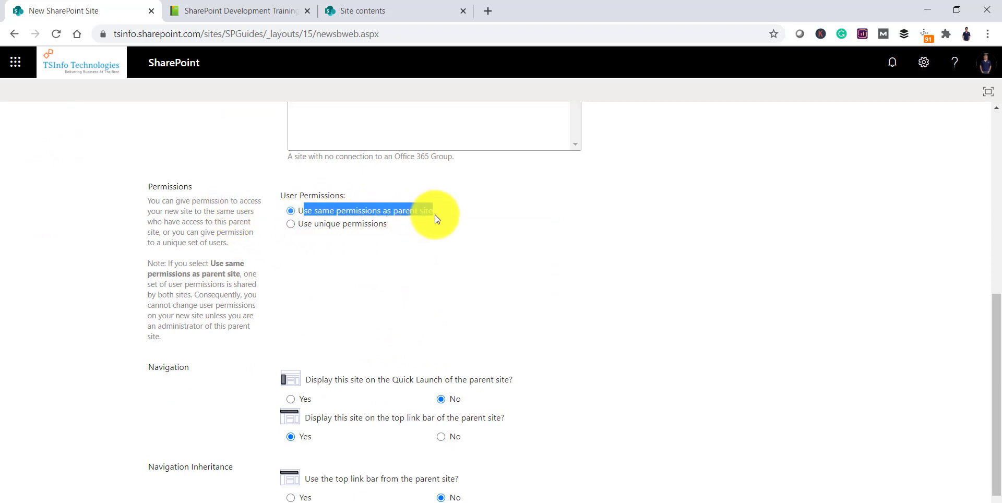
scroll(439, 230, "down", 1)
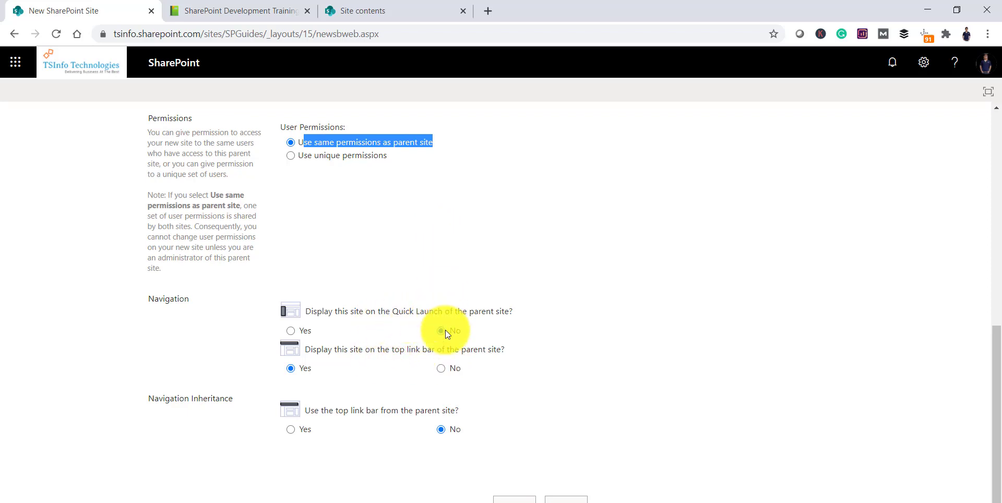
left_click(293, 330)
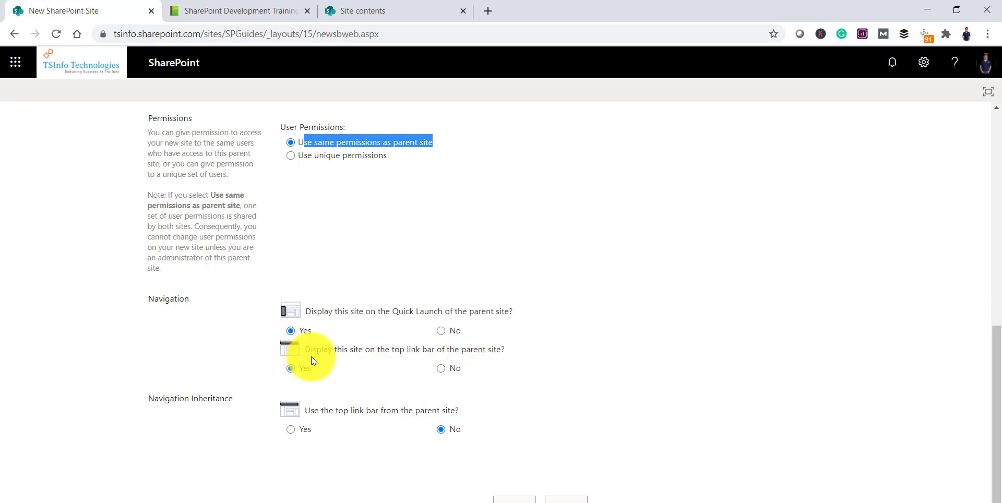
left_click_drag(390, 350, 457, 350)
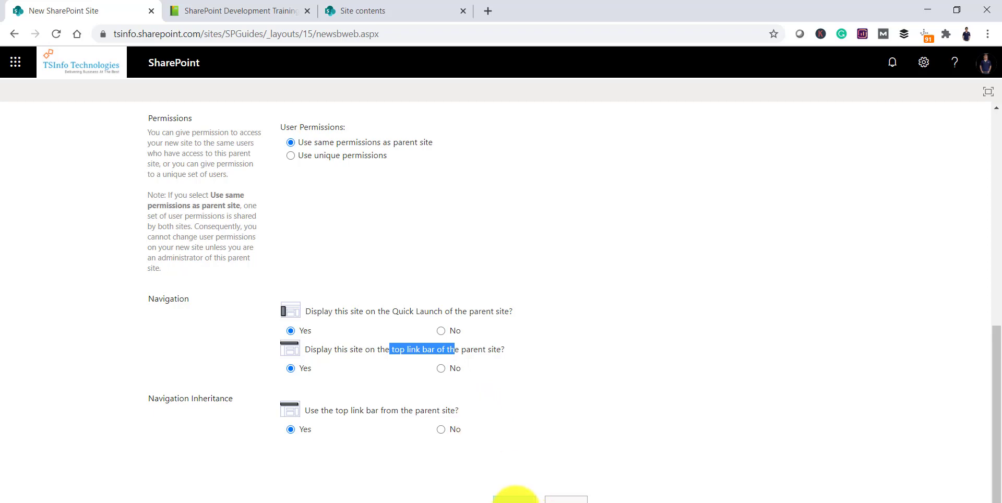
left_click(515, 499)
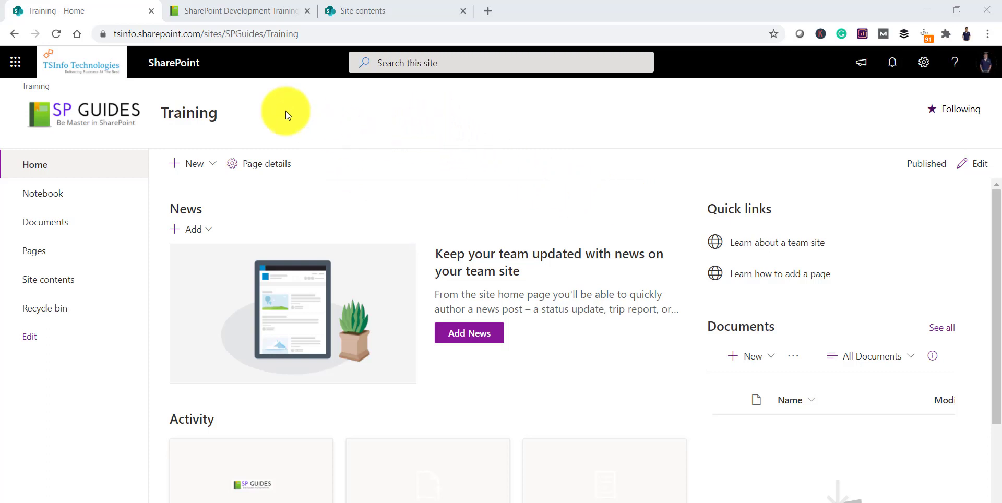
Open the parent SPGuides site by removing Training from the end of the current site address
double_click(241, 34)
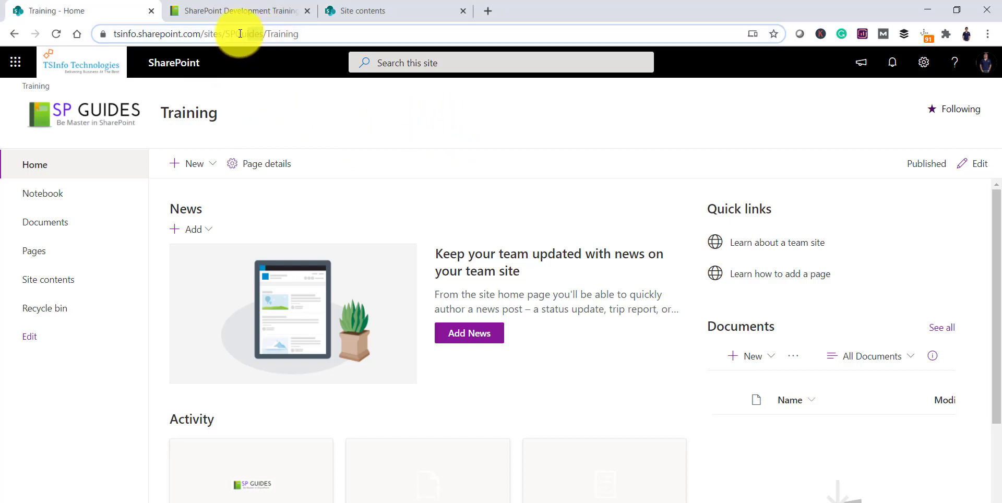
left_click_drag(240, 34, 225, 33)
left_click(303, 36)
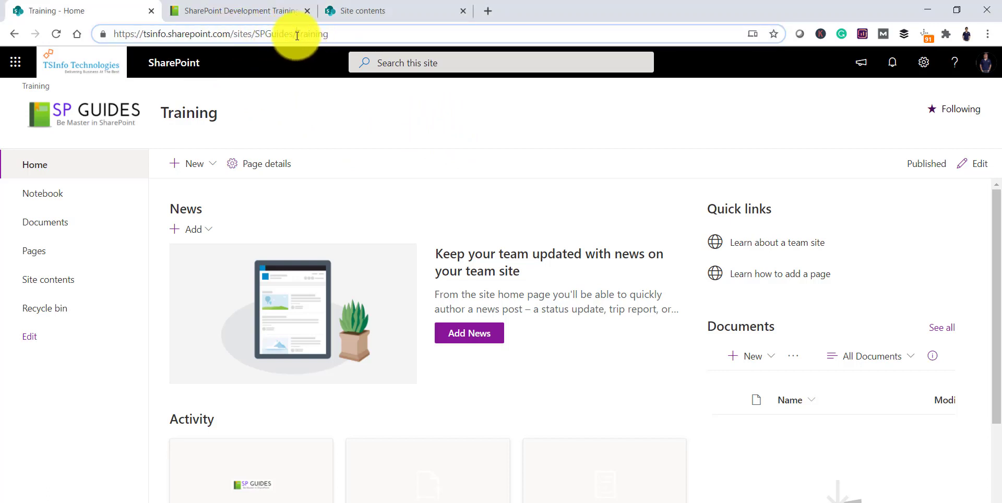
left_click_drag(297, 35, 338, 36)
left_click_drag(297, 34, 376, 36)
key("BackSpace")
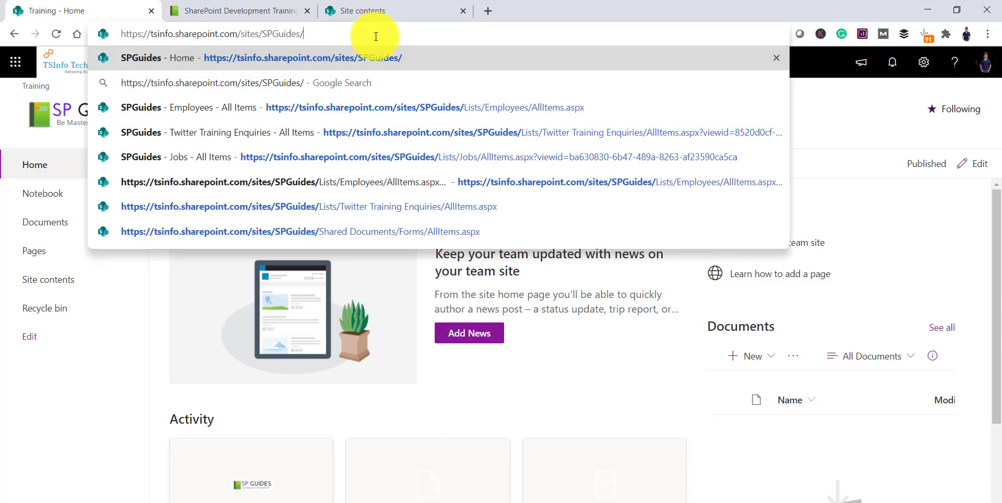
key("Return")
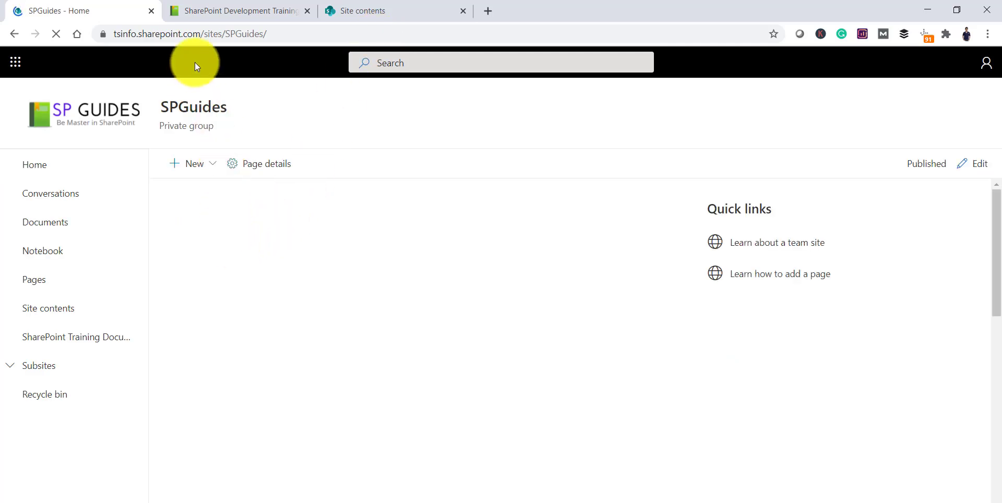
left_click_drag(269, 34, 151, 45)
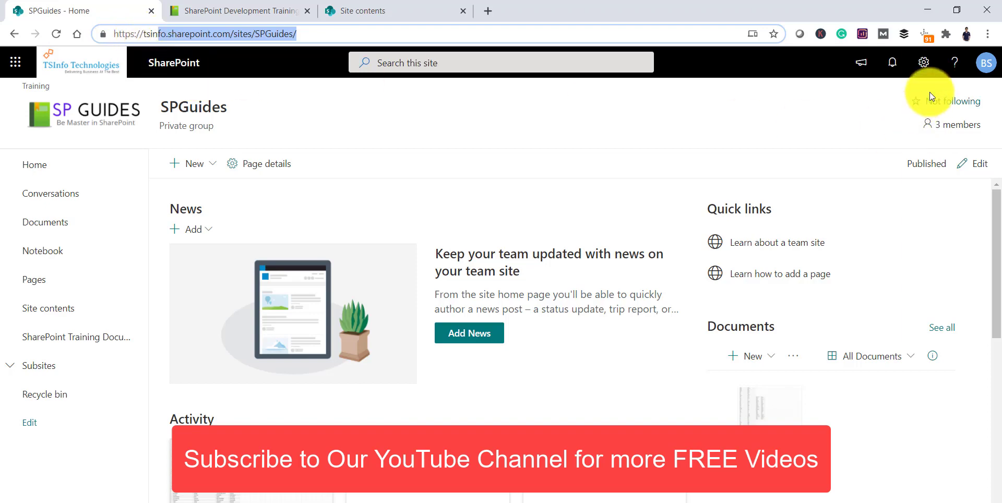
Open the SPGuides site contents, switch them out of the classic experience and show the list of subsites
left_click(924, 62)
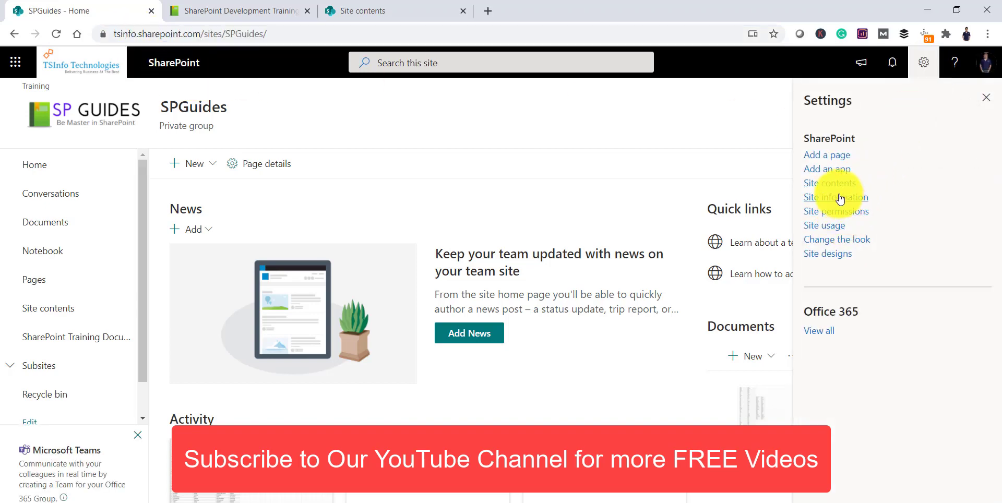
left_click(834, 183)
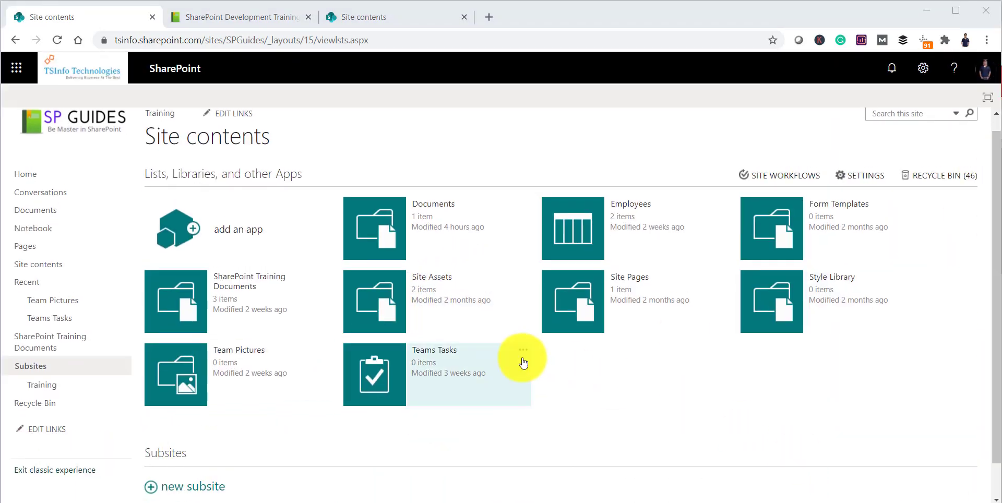
scroll(518, 356, "down", 1)
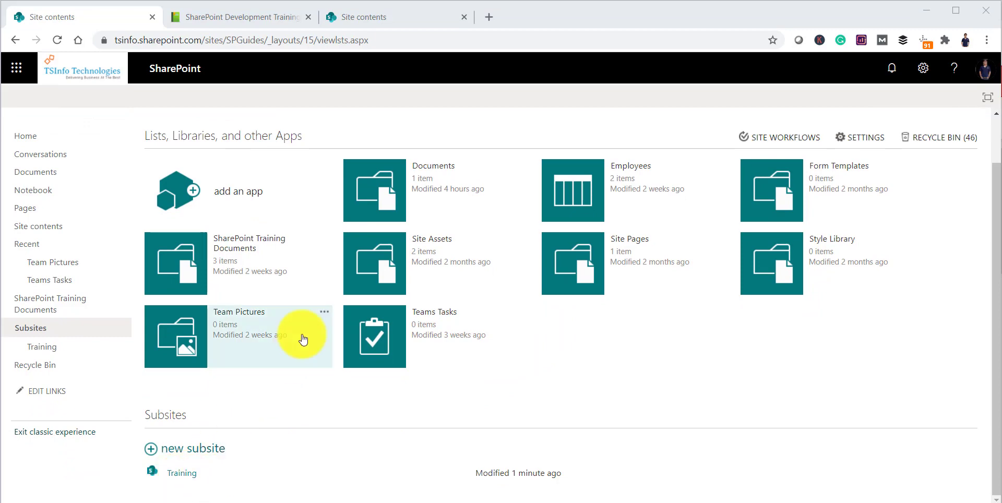
scroll(302, 340, "up", 1)
scroll(303, 340, "down", 1)
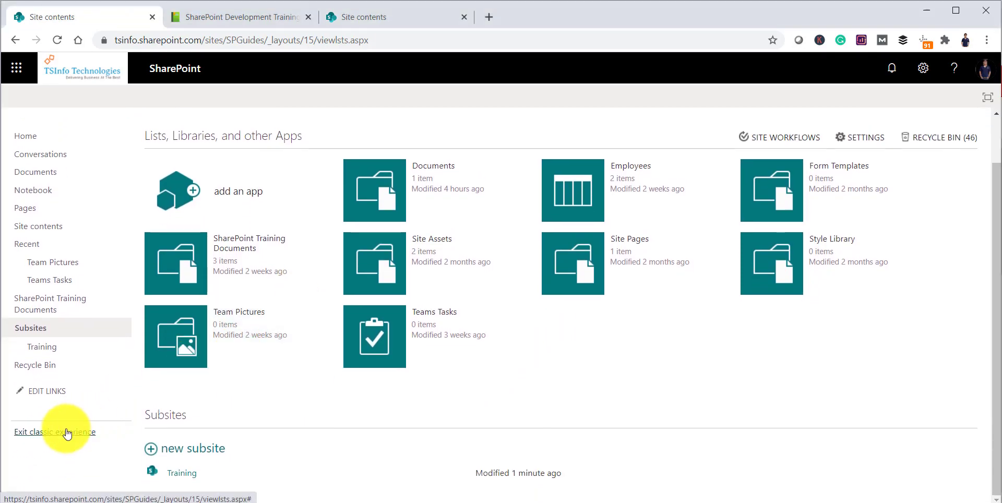
left_click(42, 436)
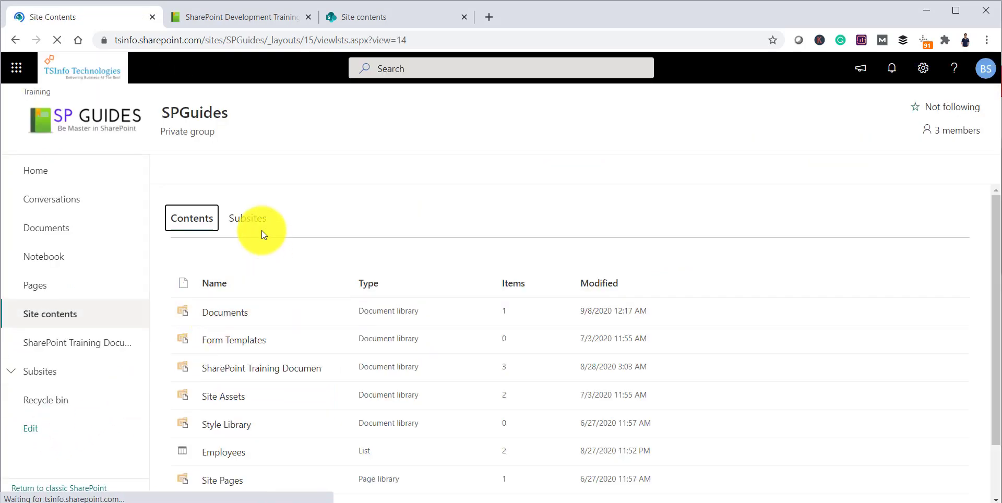
left_click(258, 221)
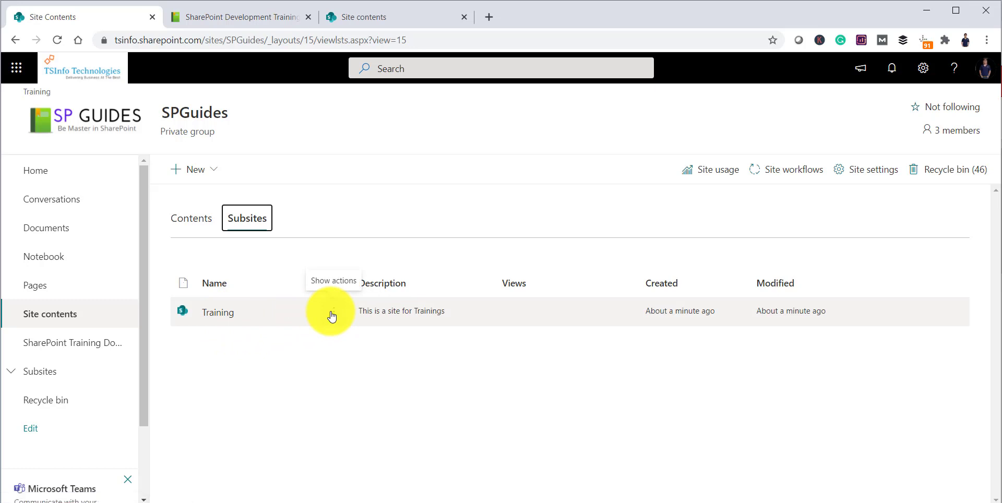
Start a new subsite under SPGuides with the title Marketing and the URL name Marketing
left_click(211, 173)
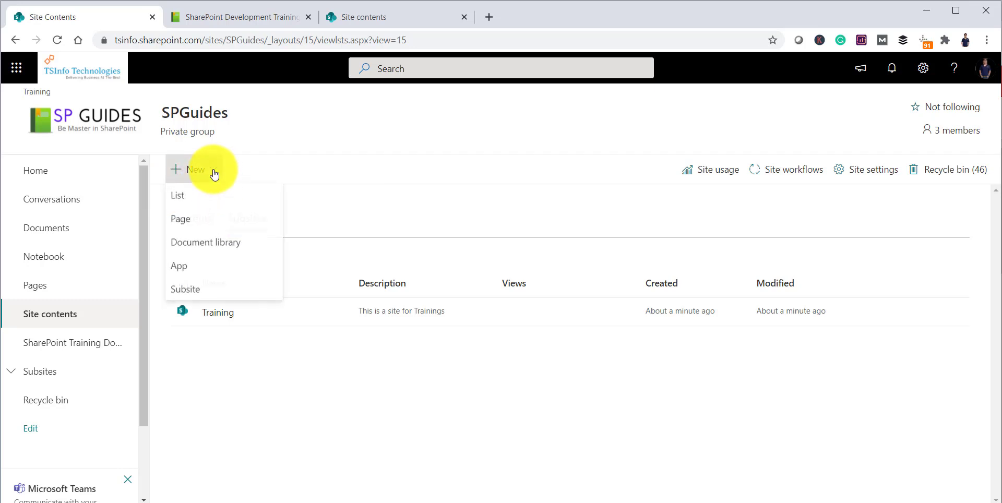
left_click(202, 290)
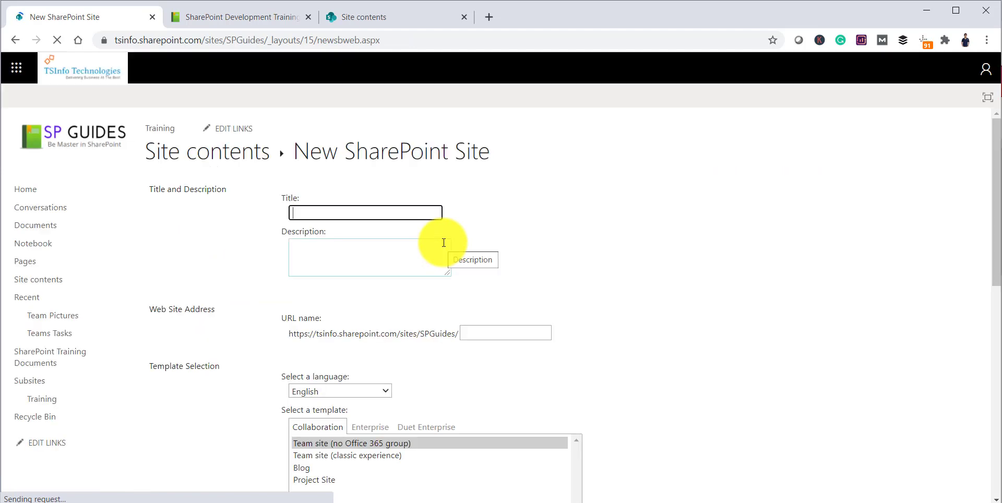
type("M")
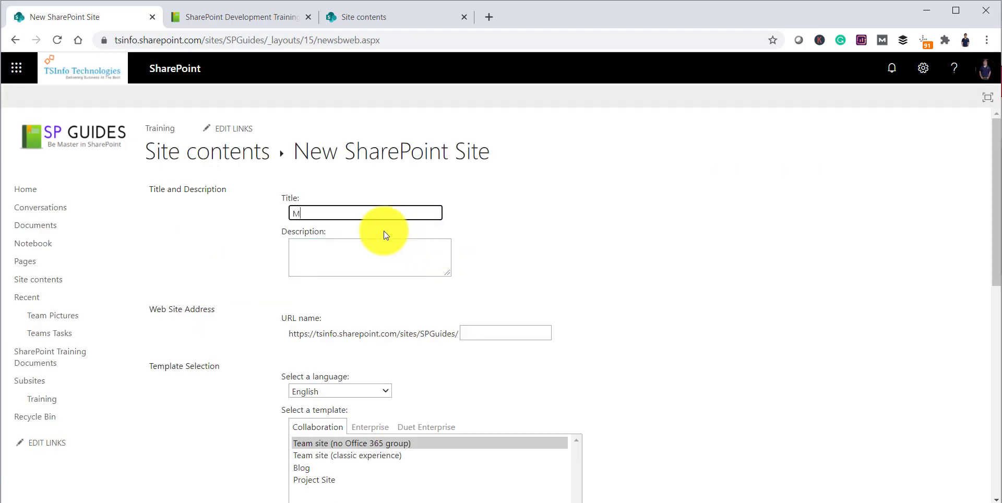
type("arketing")
key("ctrl+a")
key("ctrl+c")
left_click(393, 259)
left_click(488, 333)
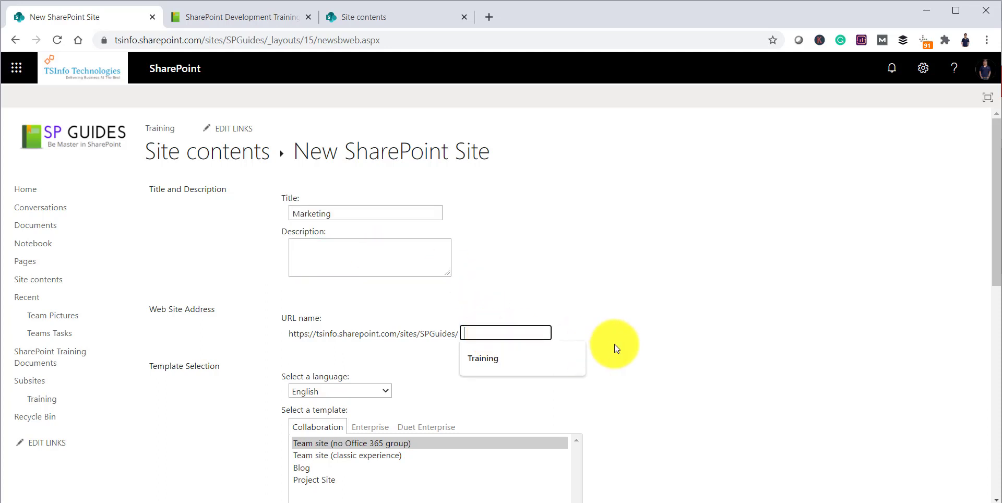
key("ctrl+v")
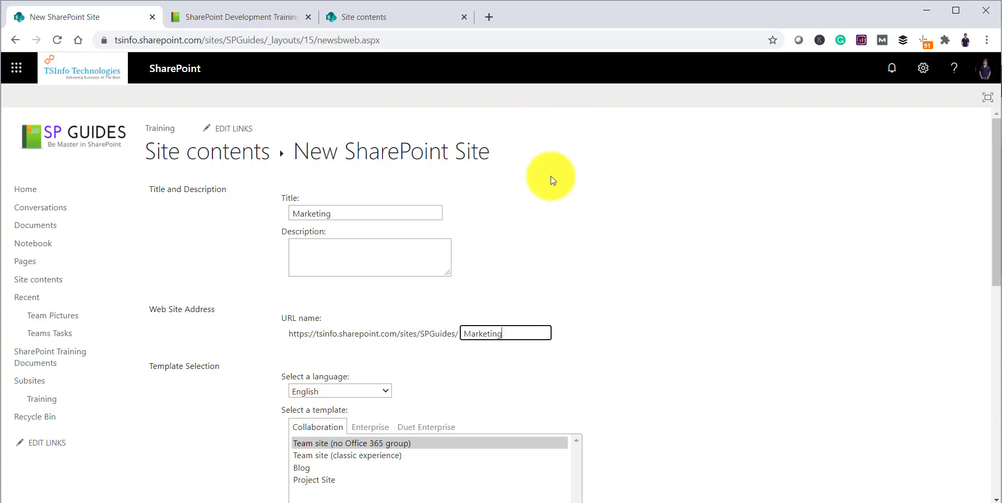
Select the Team site (classic experience) template, set the subsite to use unique permissions, and create it
scroll(537, 221, "down", 5)
left_click(380, 196)
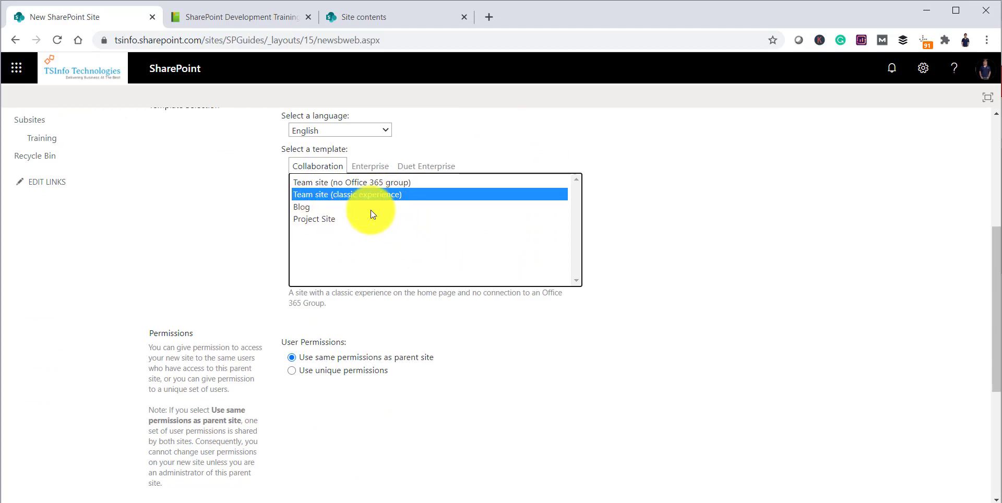
scroll(428, 266, "down", 4)
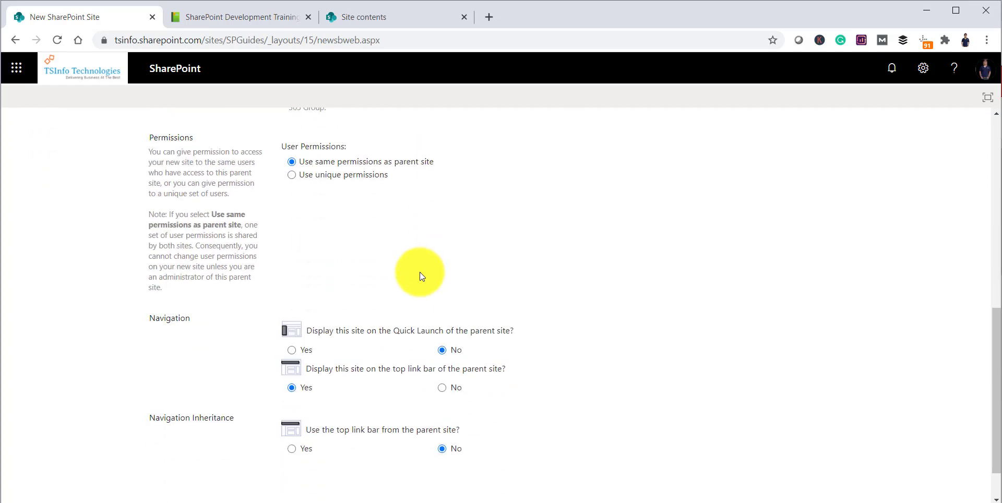
left_click_drag(152, 138, 185, 137)
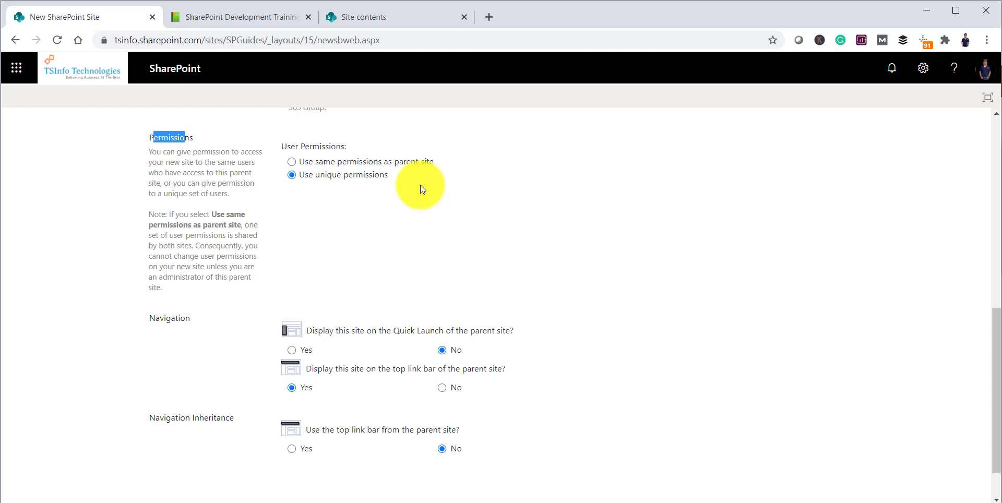
scroll(449, 292, "down", 1)
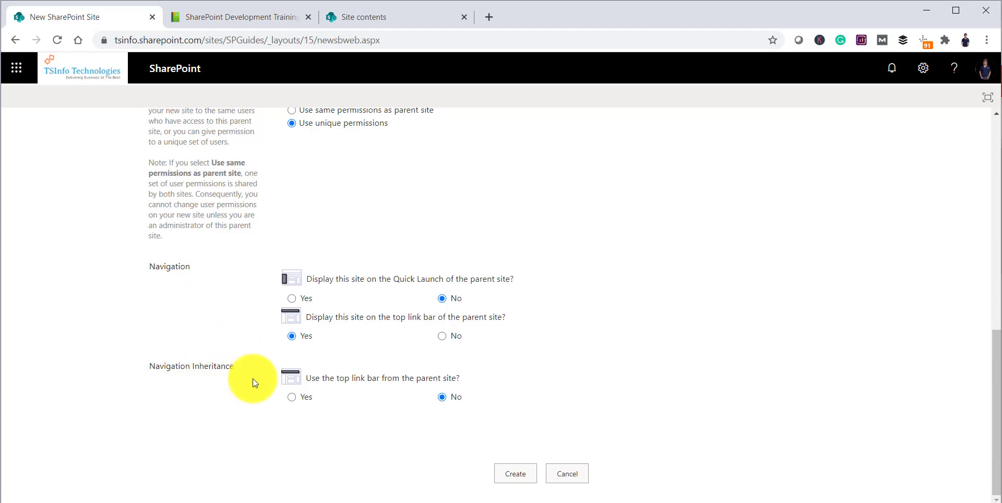
left_click(515, 474)
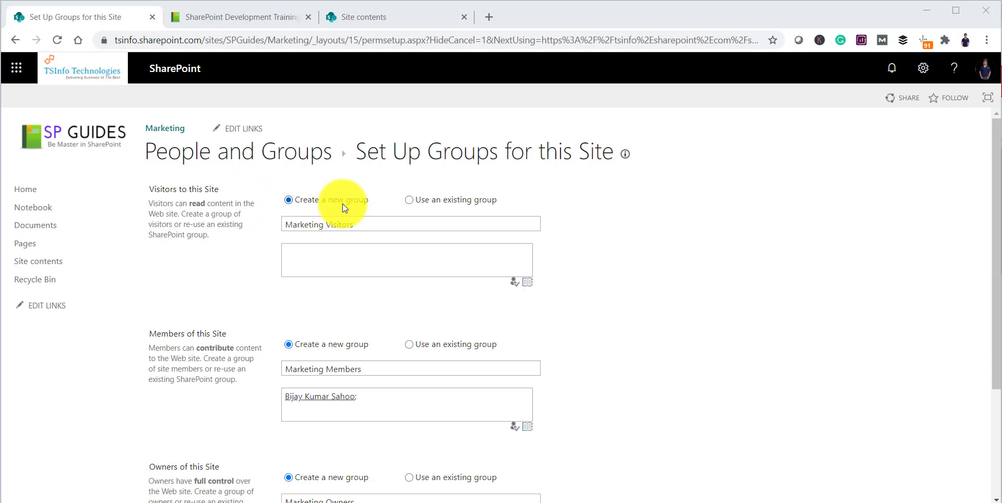
Examine the proposed visitors, members and owners groups for the Marketing site and the users assigned to them
scroll(159, 342, "down", 3)
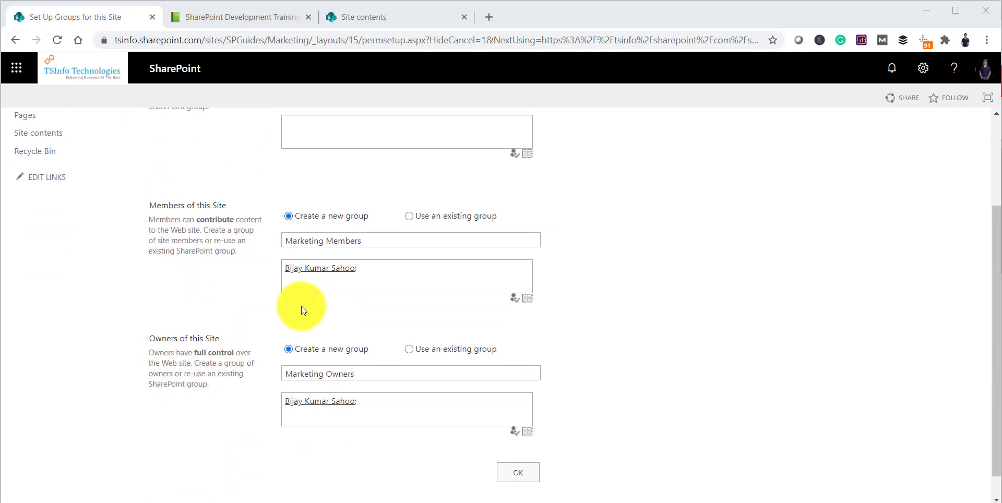
scroll(300, 306, "up", 3)
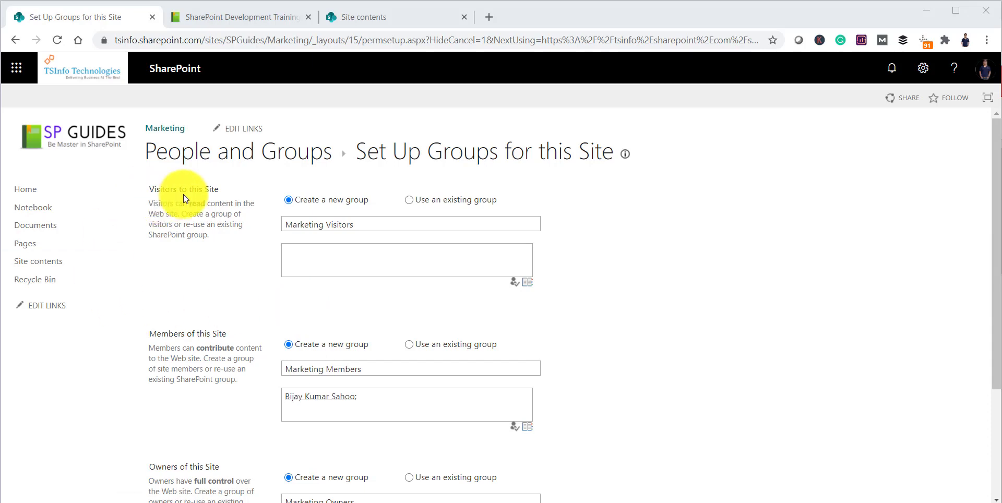
left_click_drag(325, 224, 283, 228)
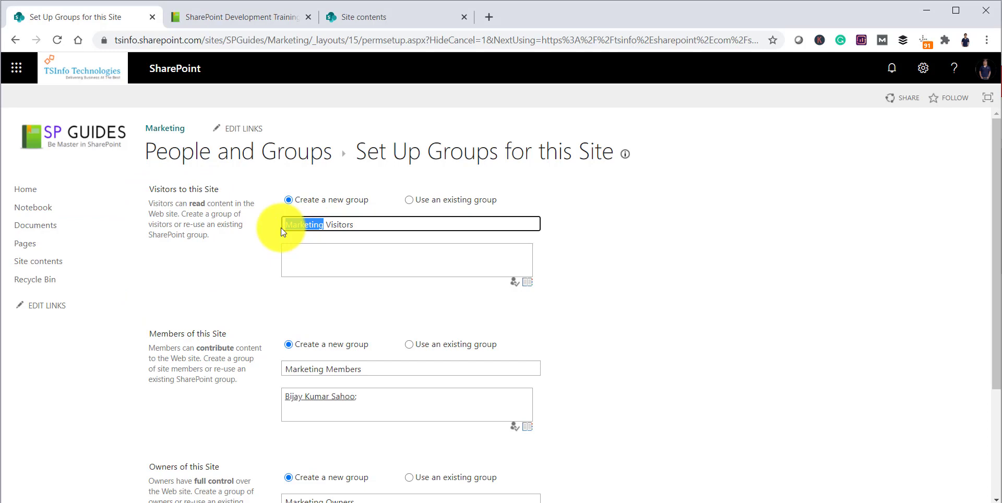
left_click(334, 224)
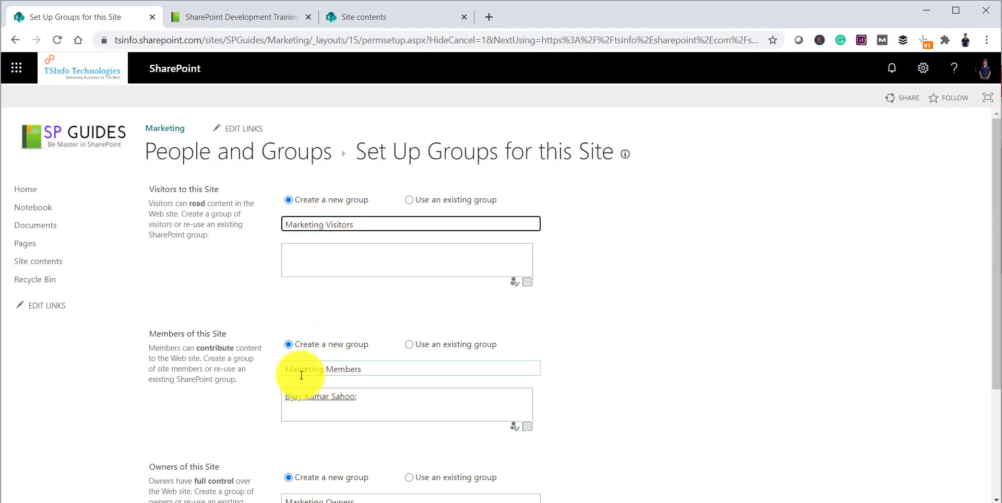
left_click(349, 370)
scroll(346, 369, "down", 3)
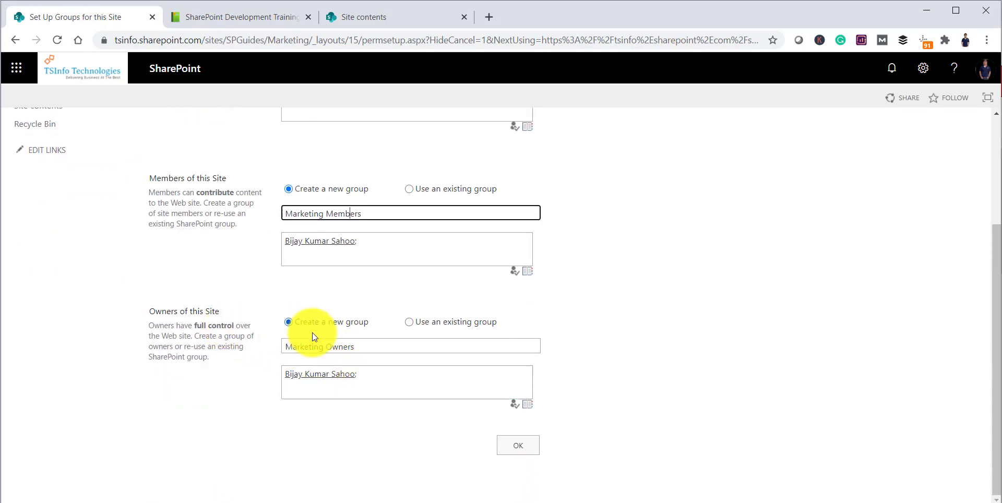
scroll(415, 368, "up", 3)
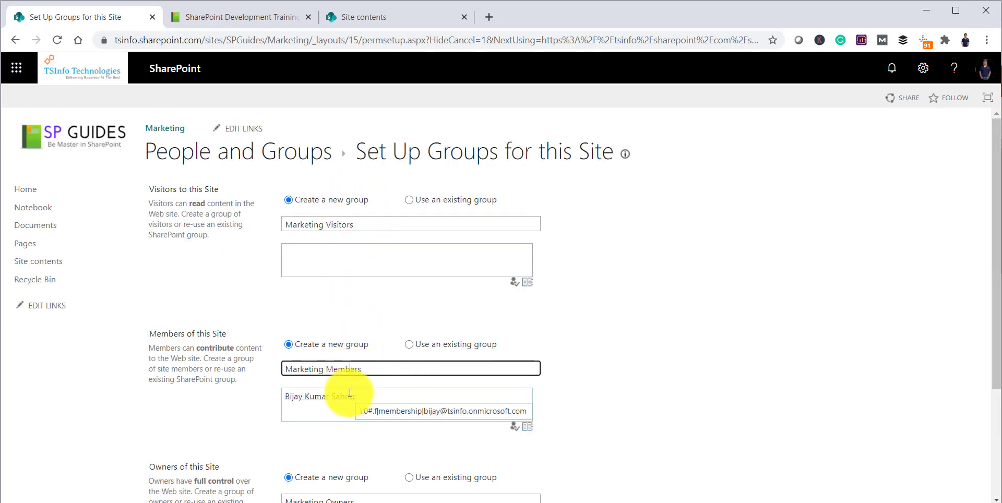
Review the existing SPGuides groups available for the site's visitors, and return to the option of creating a new group
left_click(407, 200)
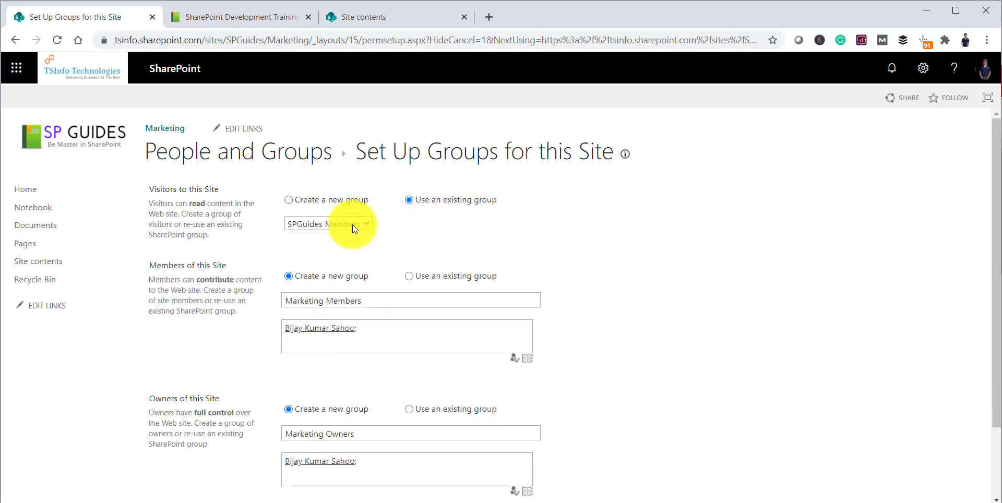
left_click(364, 222)
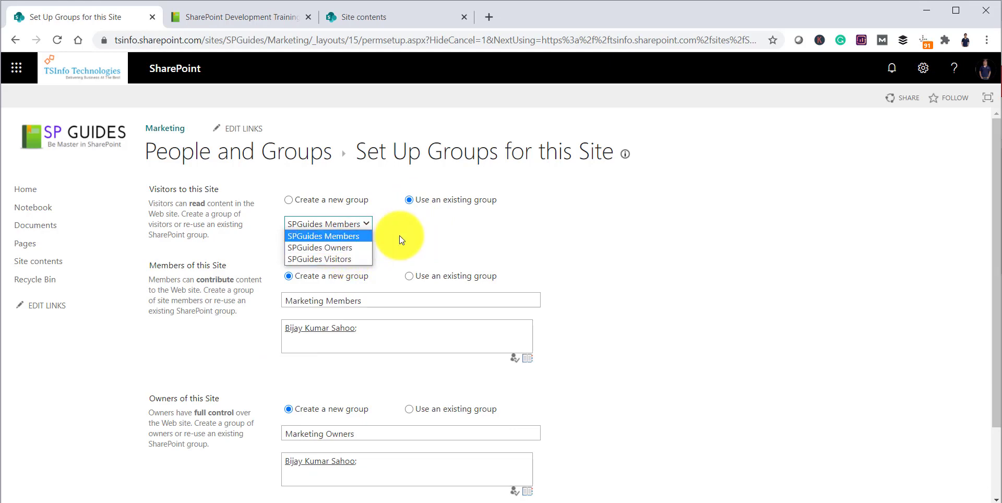
left_click(422, 233)
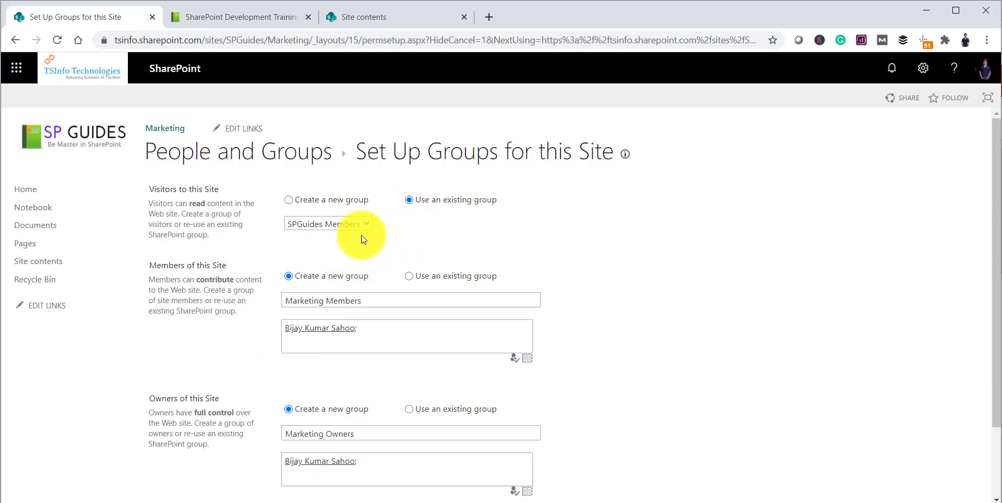
left_click(289, 201)
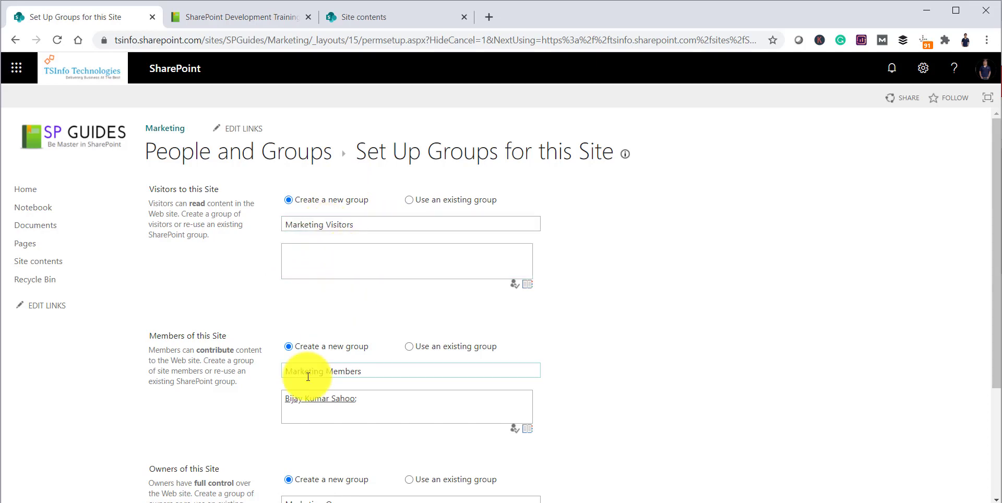
Add a second user by first name to the new Marketing Members group, resolve the name, and confirm the site's group setup
scroll(308, 377, "down", 3)
left_click(391, 241)
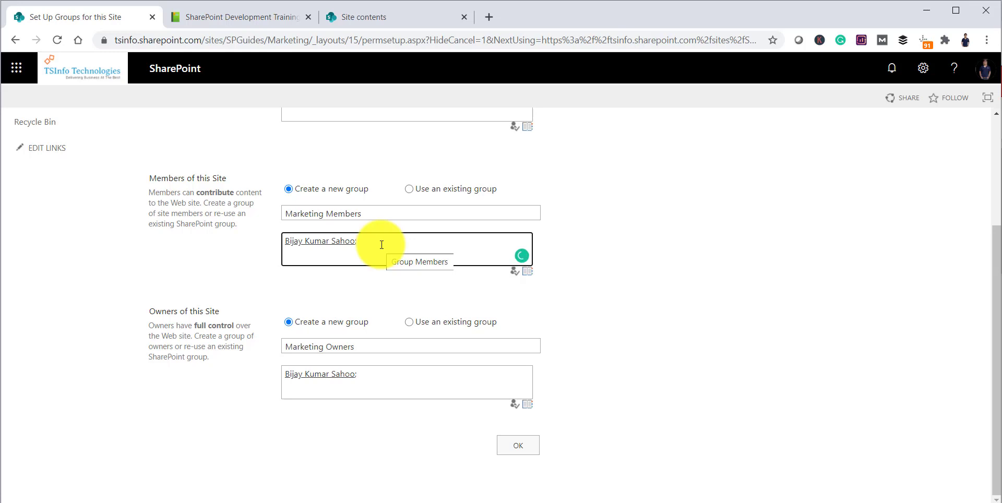
type("bhaw")
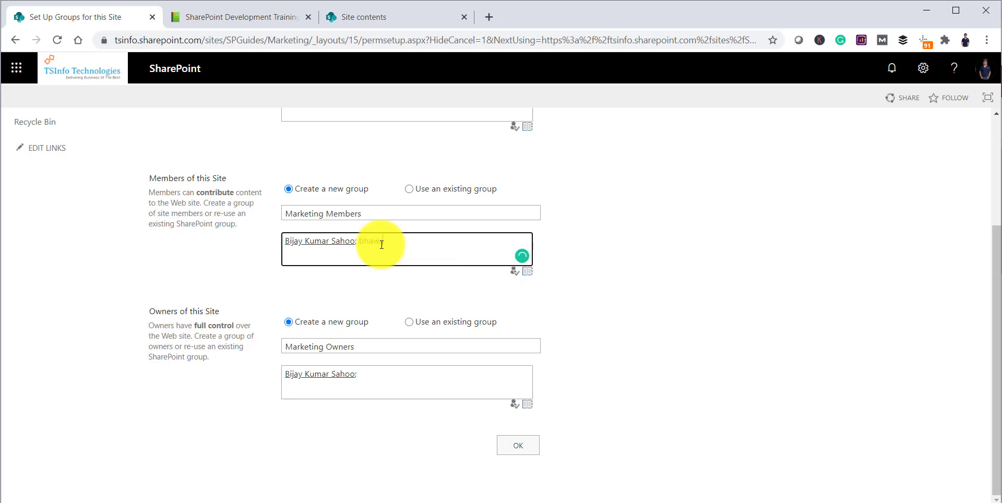
type("a")
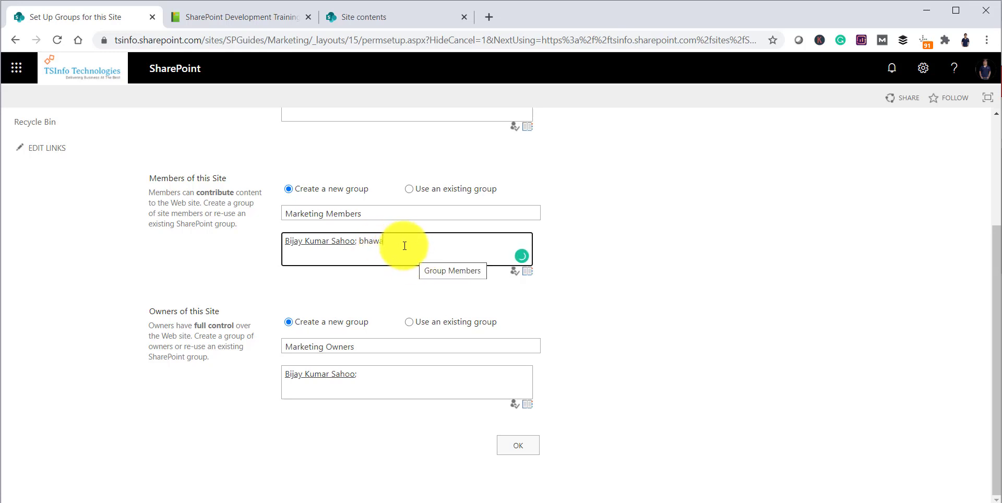
type("na")
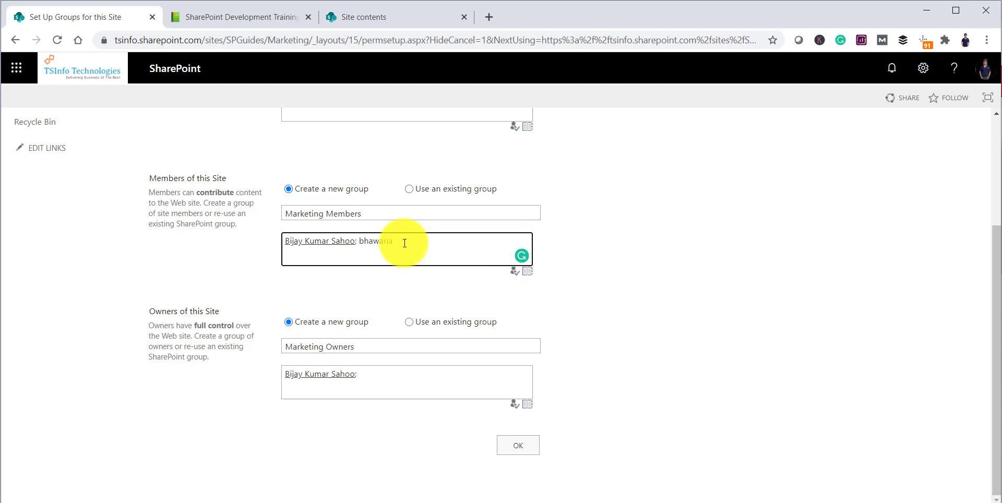
left_click(512, 277)
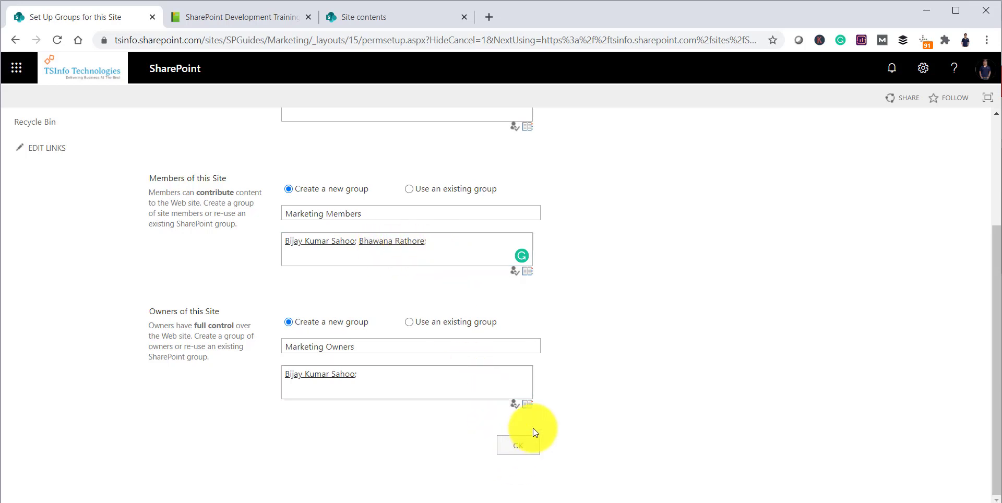
left_click(518, 444)
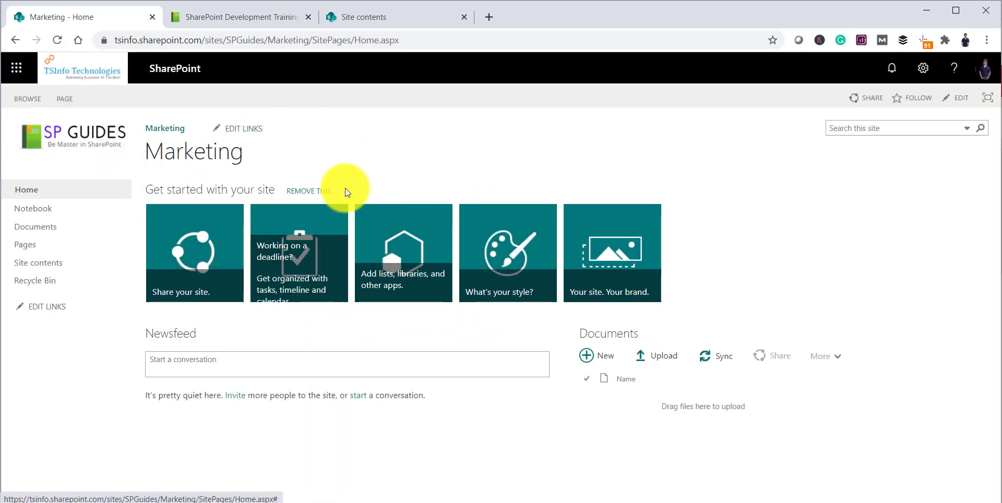
Examine the Marketing subsite's web address and how its URL name follows the parent SPGuides site
left_click_drag(270, 40, 381, 40)
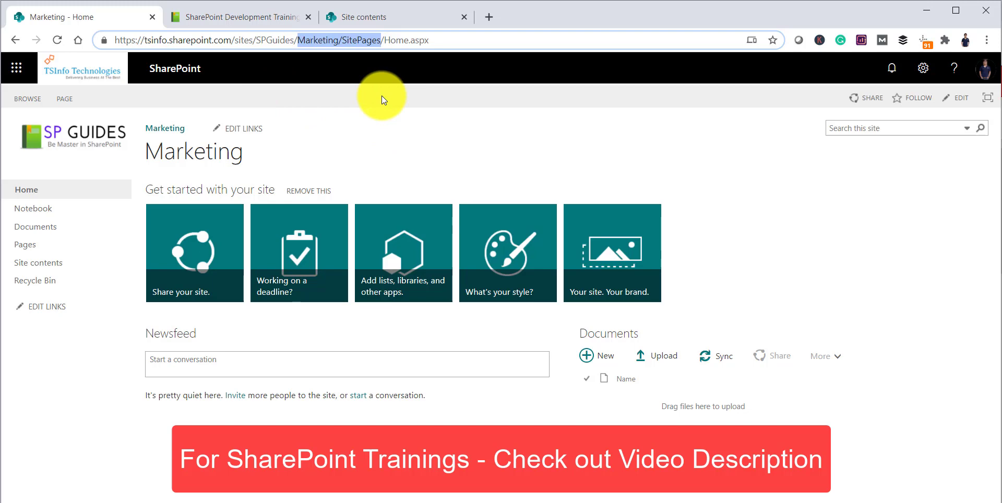
left_click(917, 502)
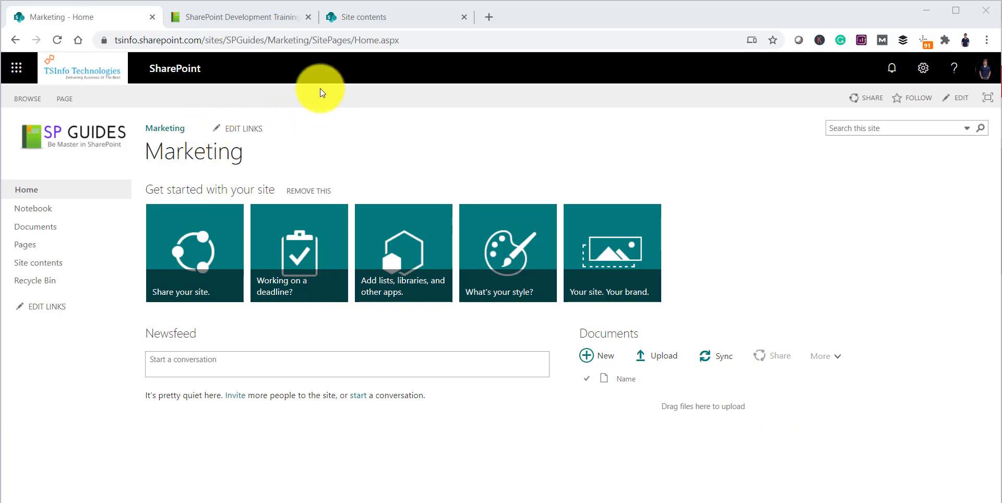
left_click_drag(313, 39, 415, 38)
left_click(317, 43)
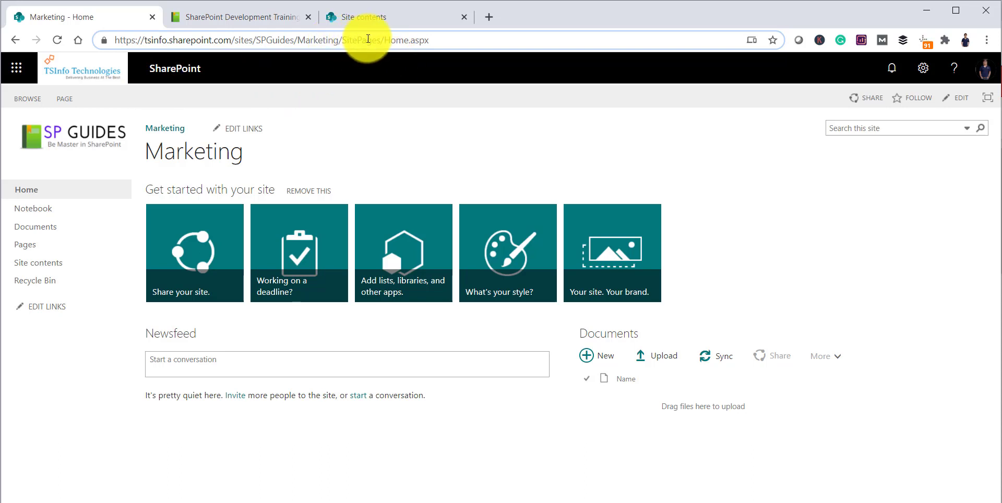
left_click_drag(365, 40, 251, 41)
left_click(343, 41)
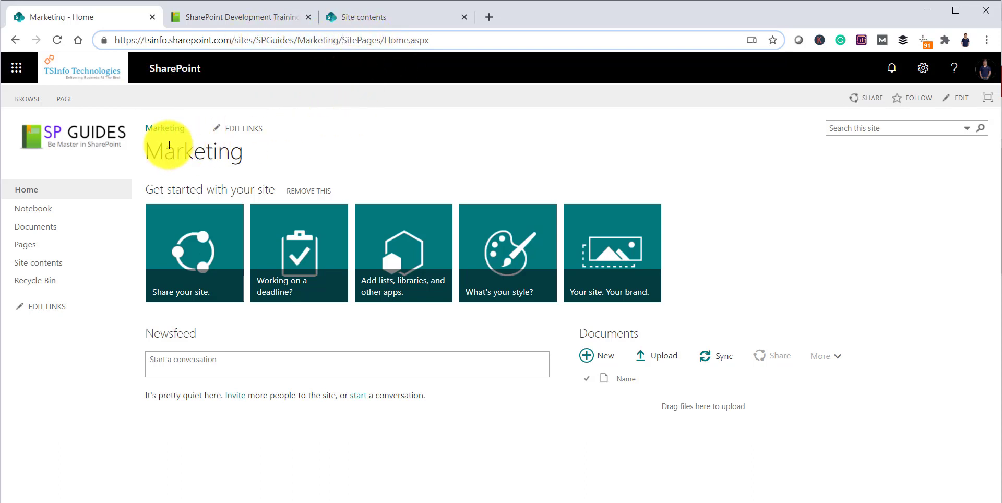
left_click_drag(348, 40, 298, 40)
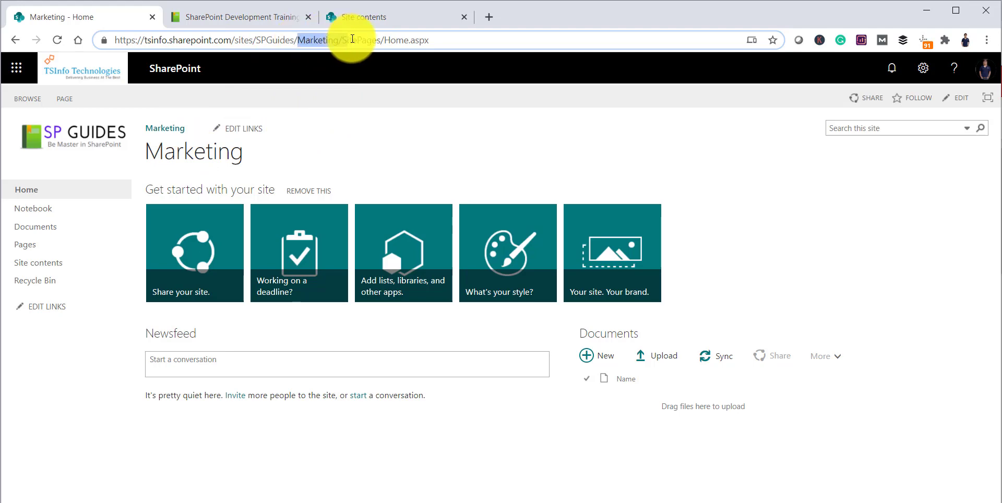
Delete the Marketing subsite through its site settings and confirm sending it to the site collection recycle bin
left_click(922, 70)
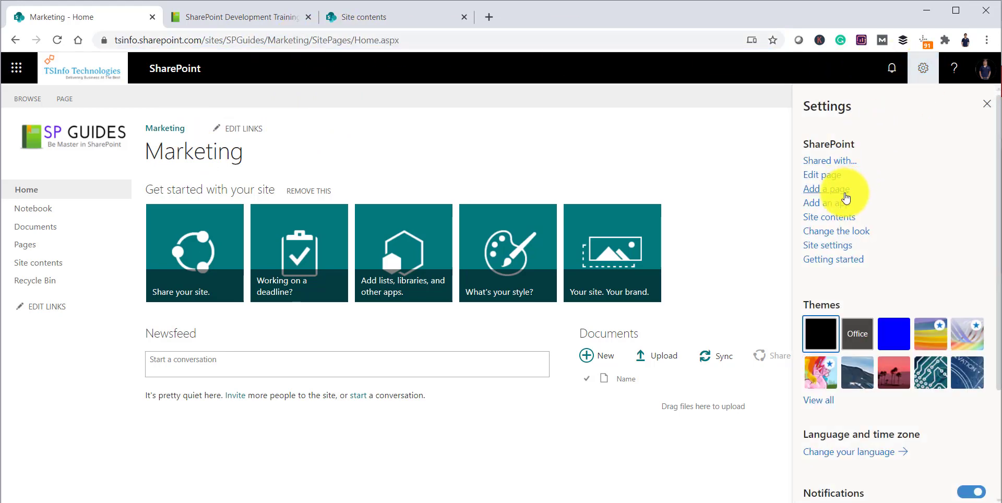
left_click(834, 246)
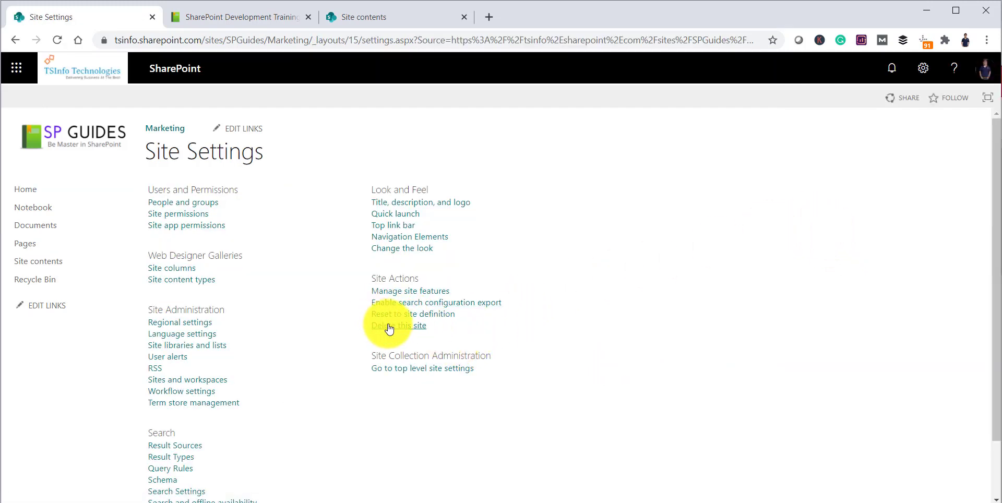
left_click(411, 328)
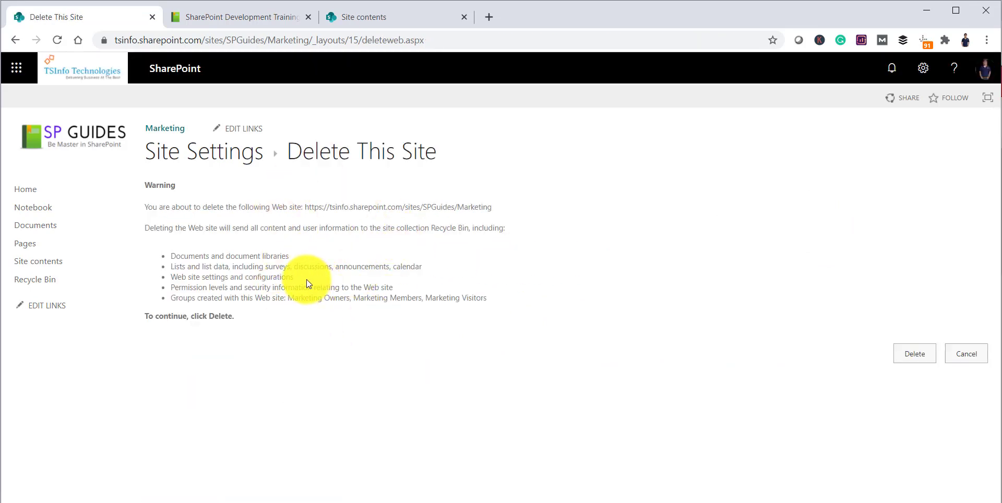
left_click(912, 355)
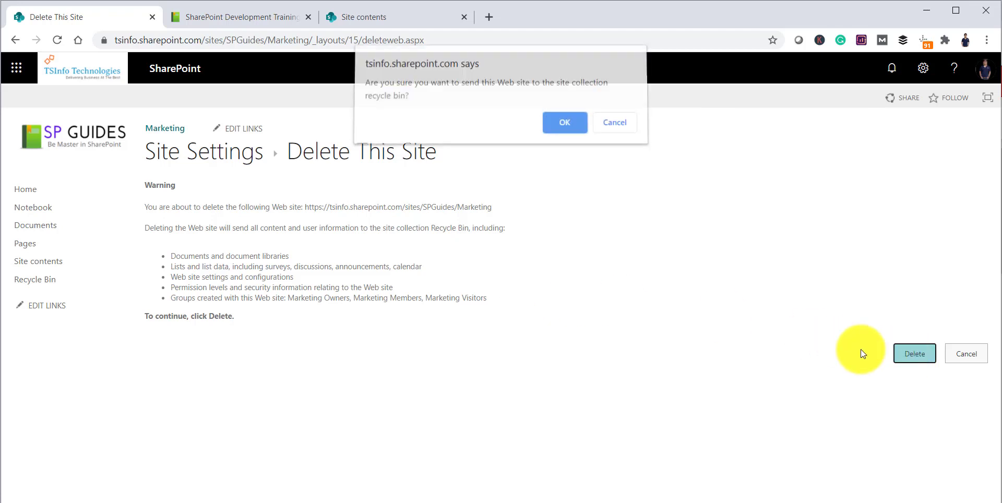
left_click(552, 129)
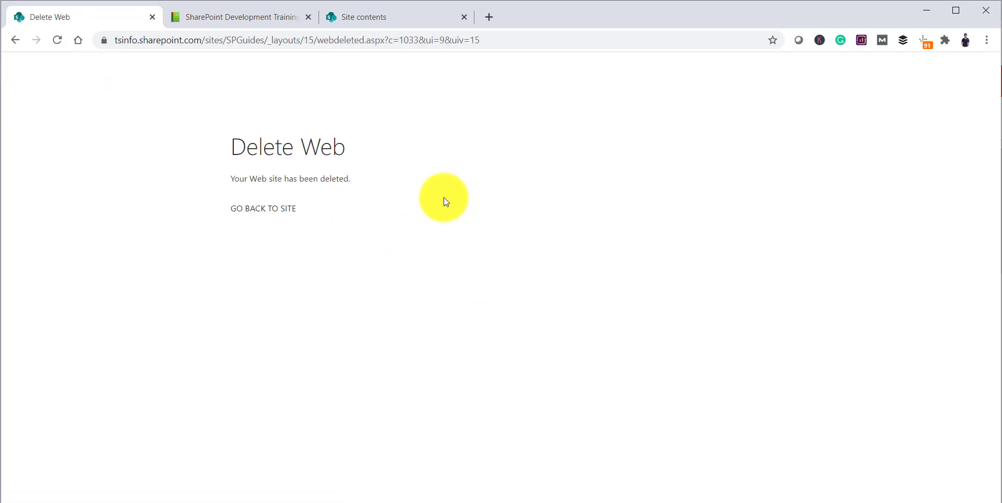
Return to the parent SPGuides site by shortening the address, and check the subsites listed in its site contents
left_click_drag(269, 39, 532, 41)
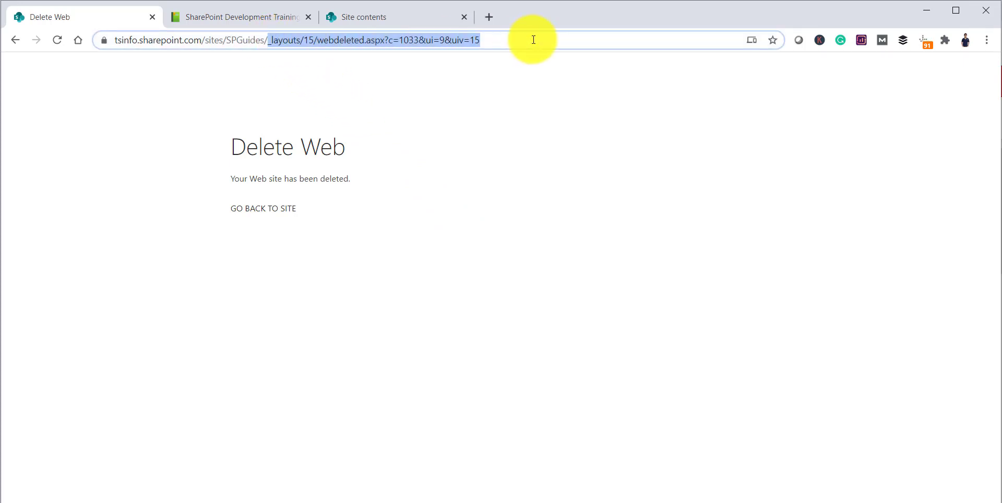
key("BackSpace")
key("Return")
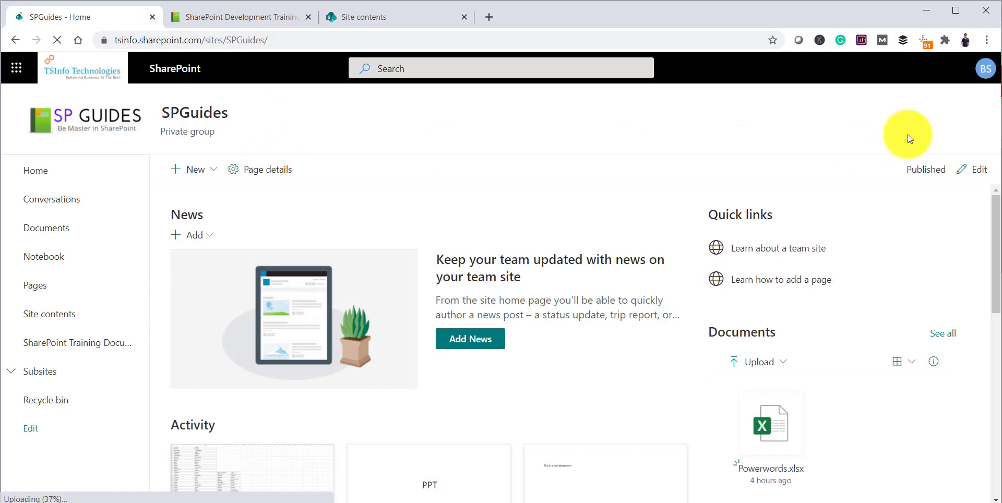
left_click(76, 315)
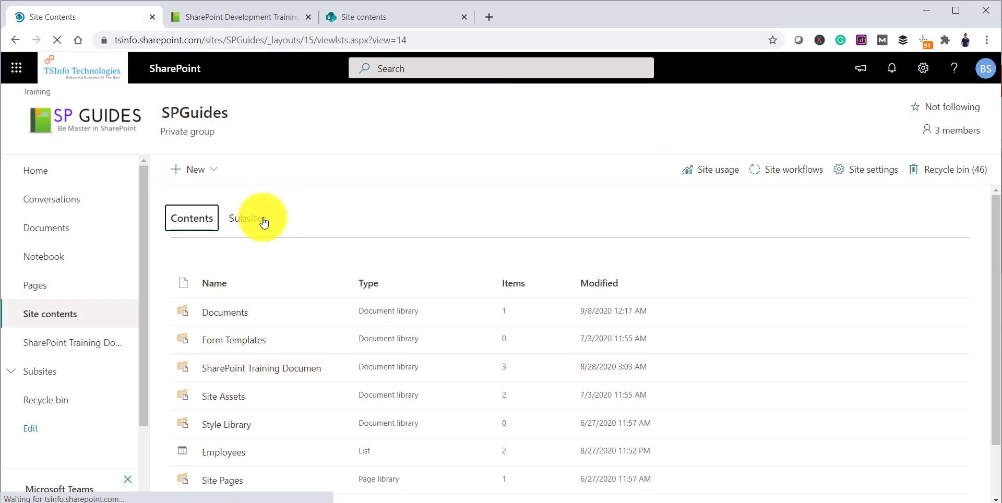
left_click(259, 218)
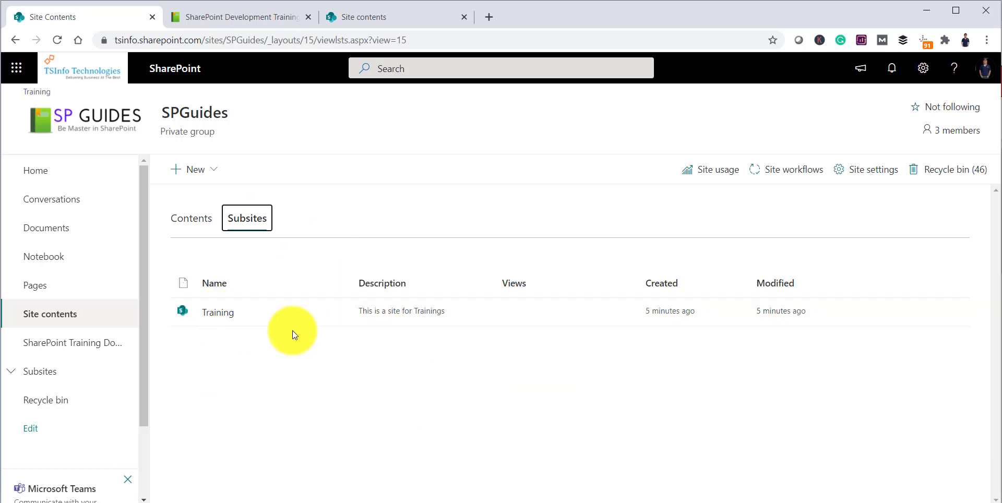
Restore the deleted Marketing subsite from the SPGuides second-stage recycle bin and check the site's list of subsites
left_click(922, 172)
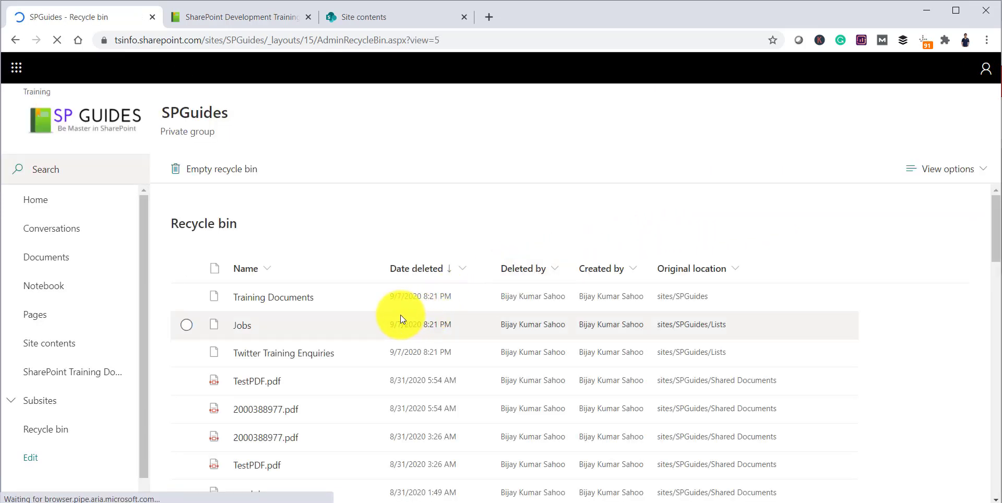
scroll(424, 321, "down", 15)
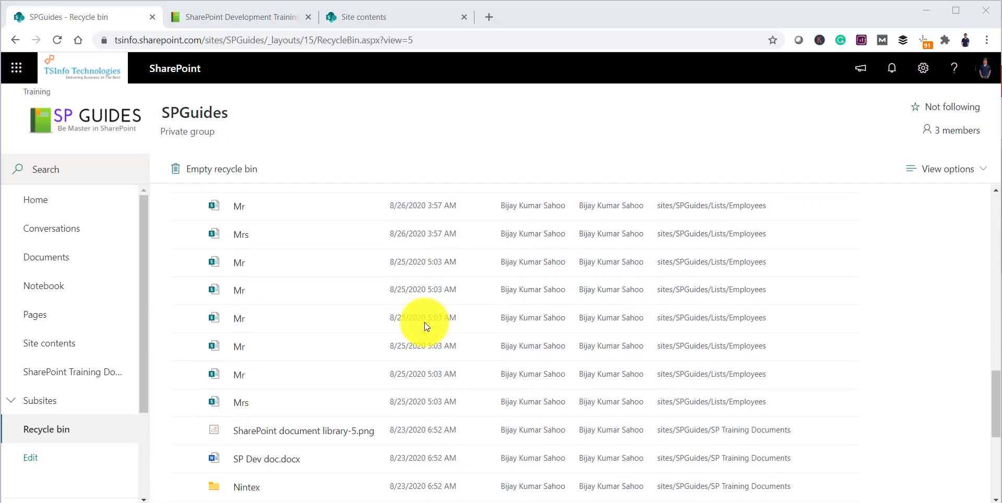
scroll(425, 322, "down", 5)
left_click(388, 488)
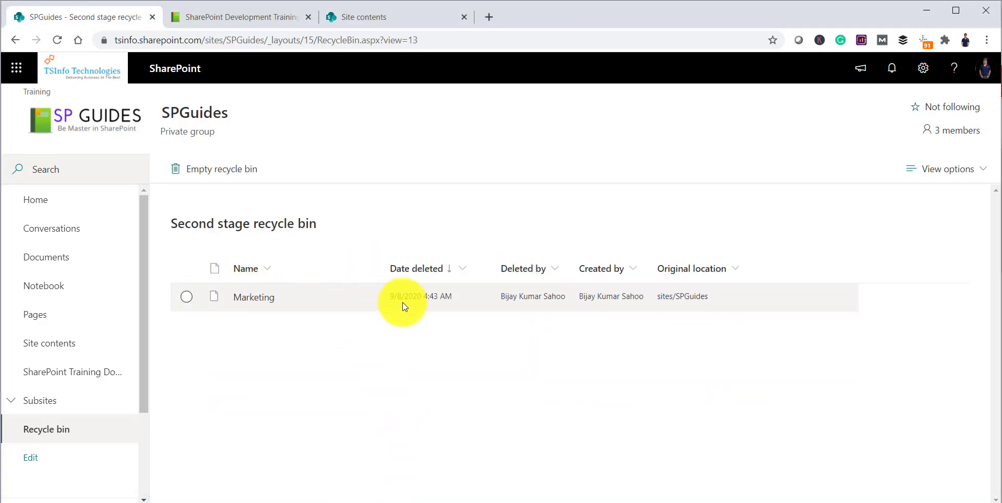
left_click(186, 297)
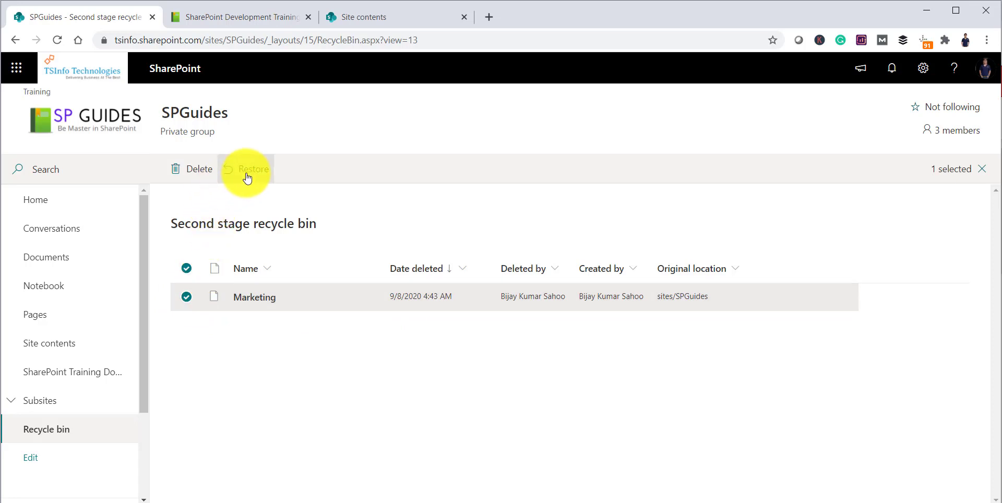
left_click(248, 177)
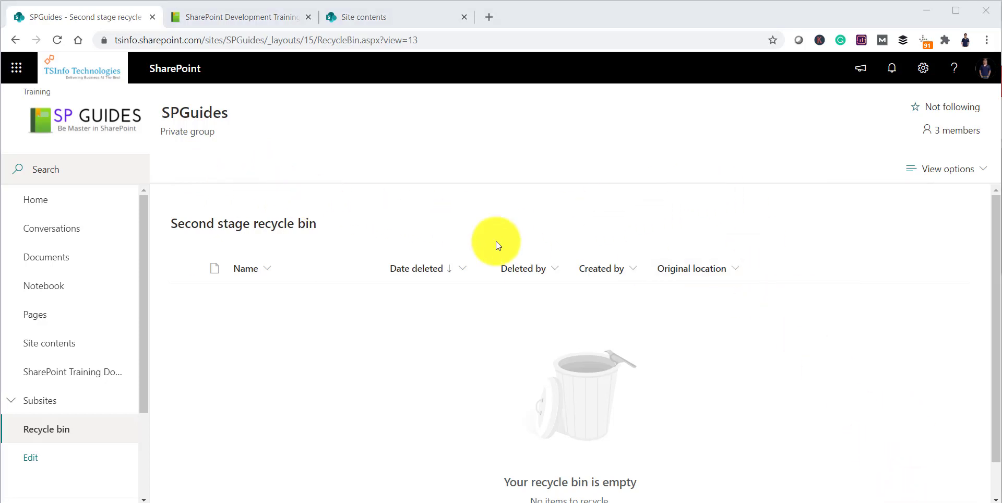
left_click(56, 344)
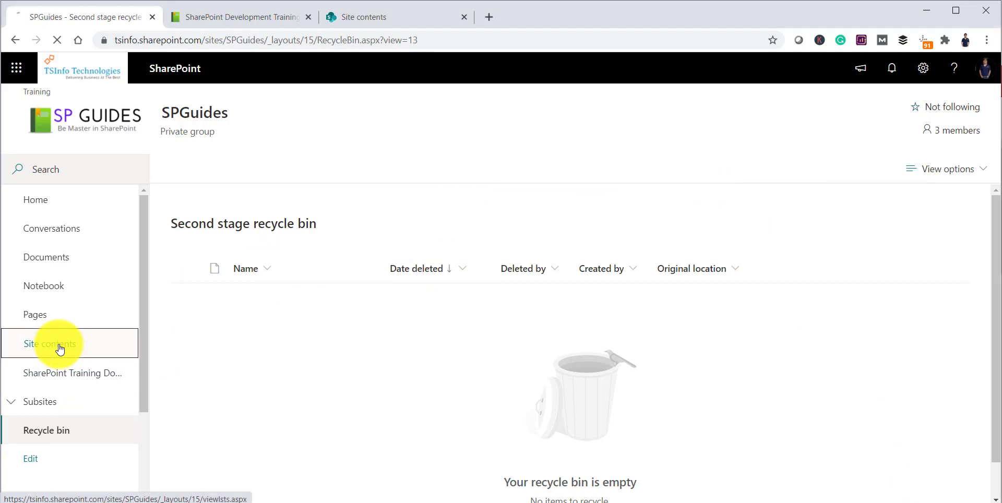
left_click(251, 218)
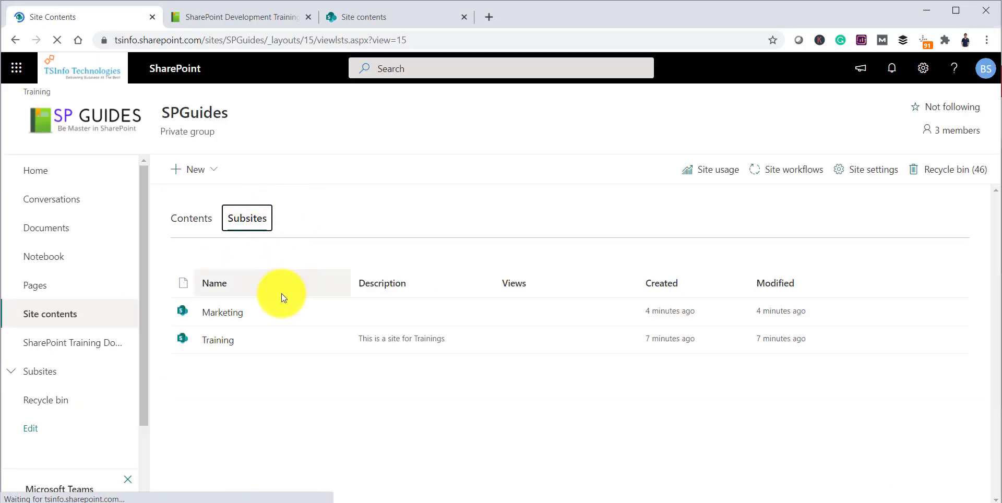